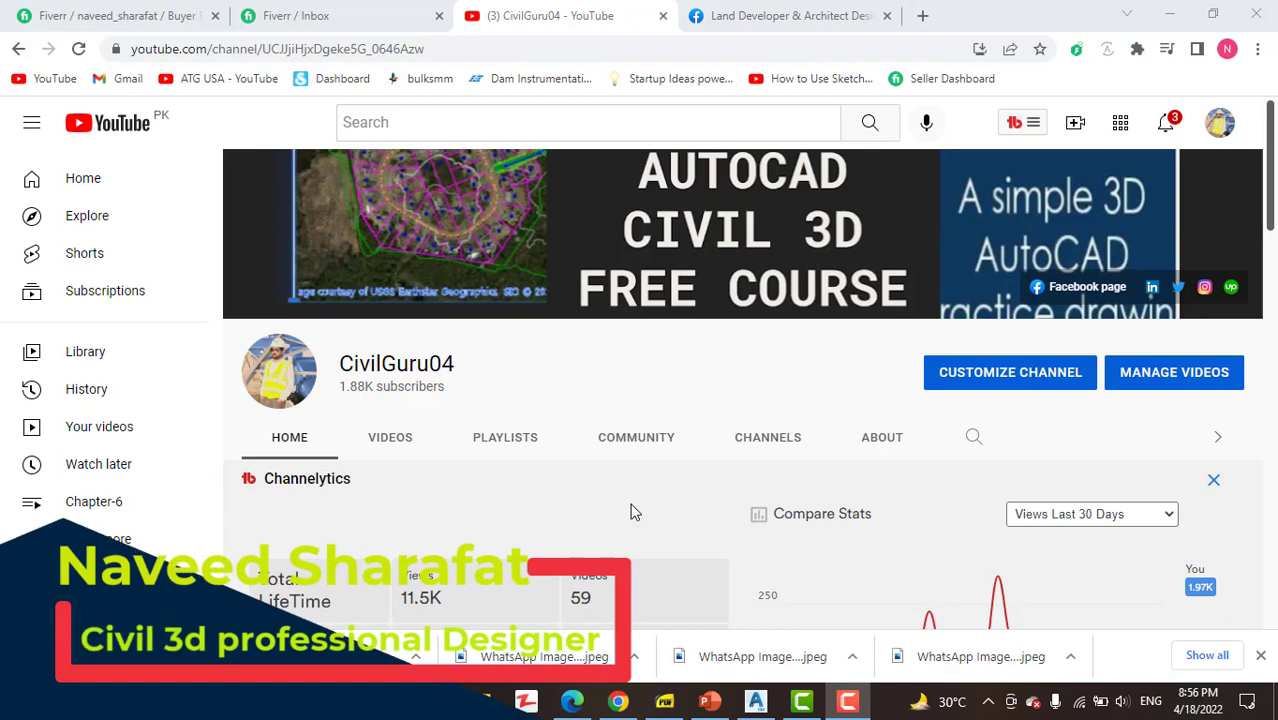
Scroll through the Land Developer & Architect Designer Facebook page, then minimize Chrome
left_click(727, 12)
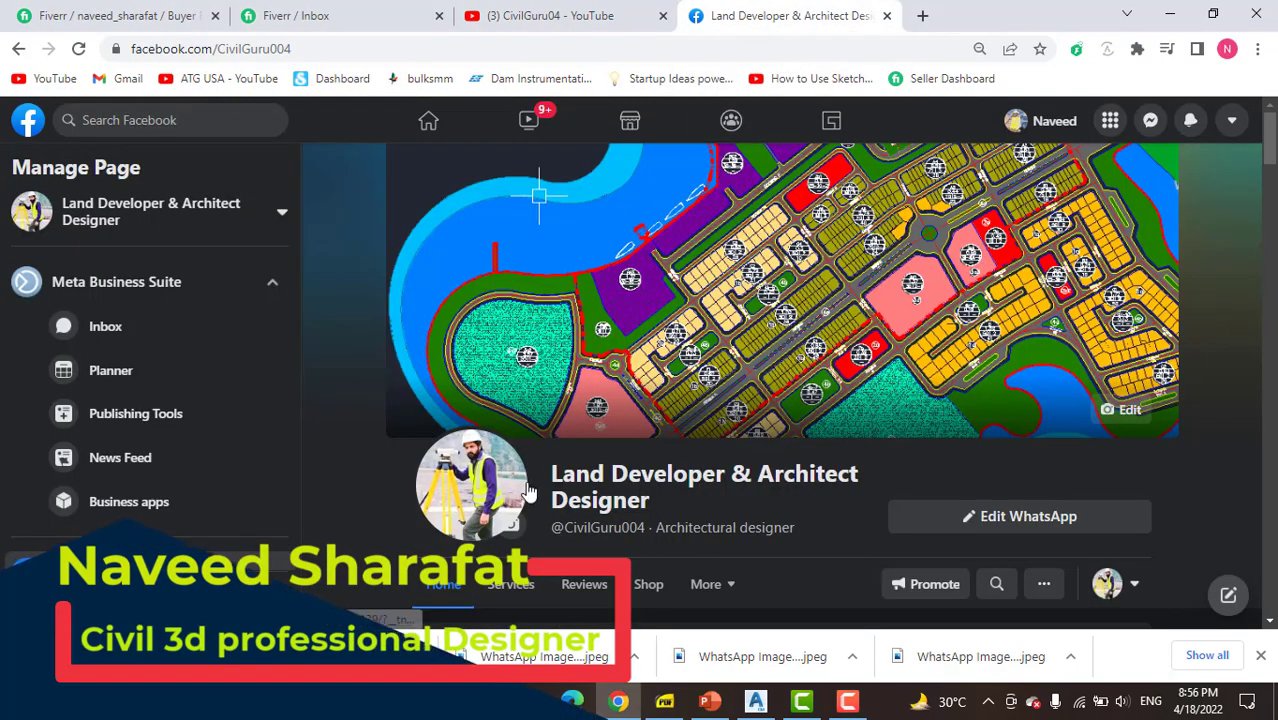
scroll(521, 492, "down", 1)
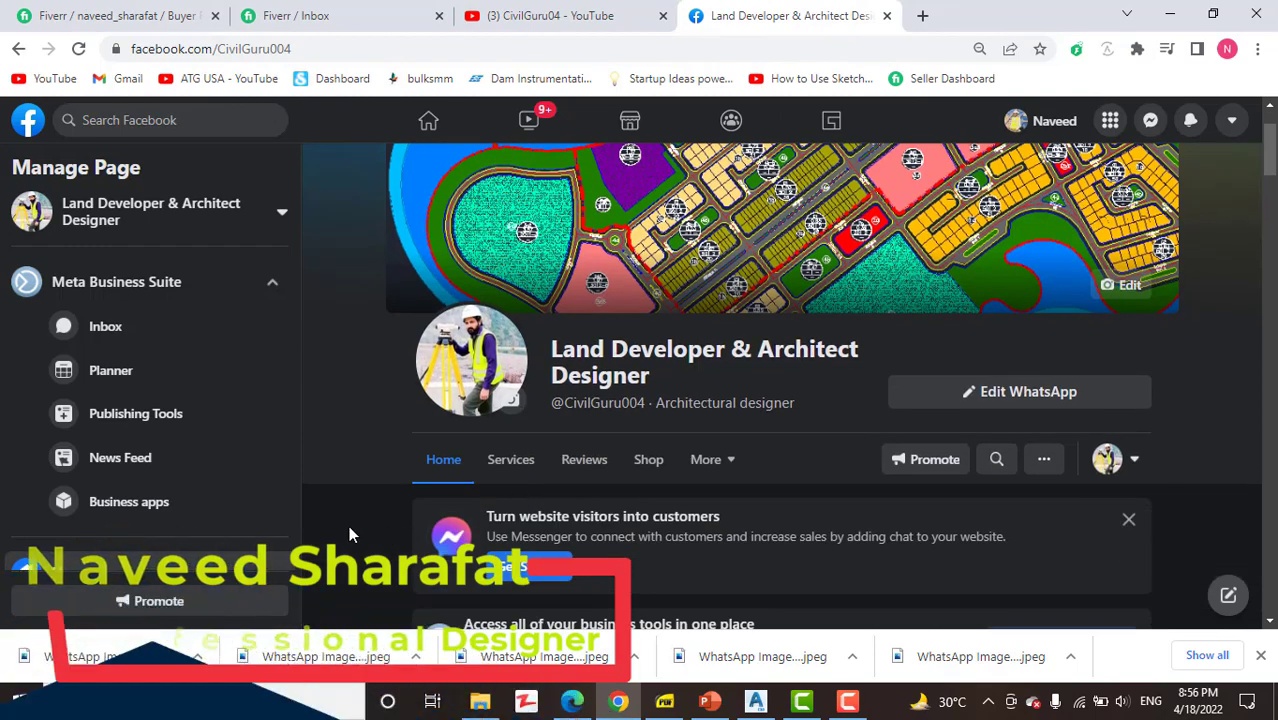
scroll(350, 530, "down", 6)
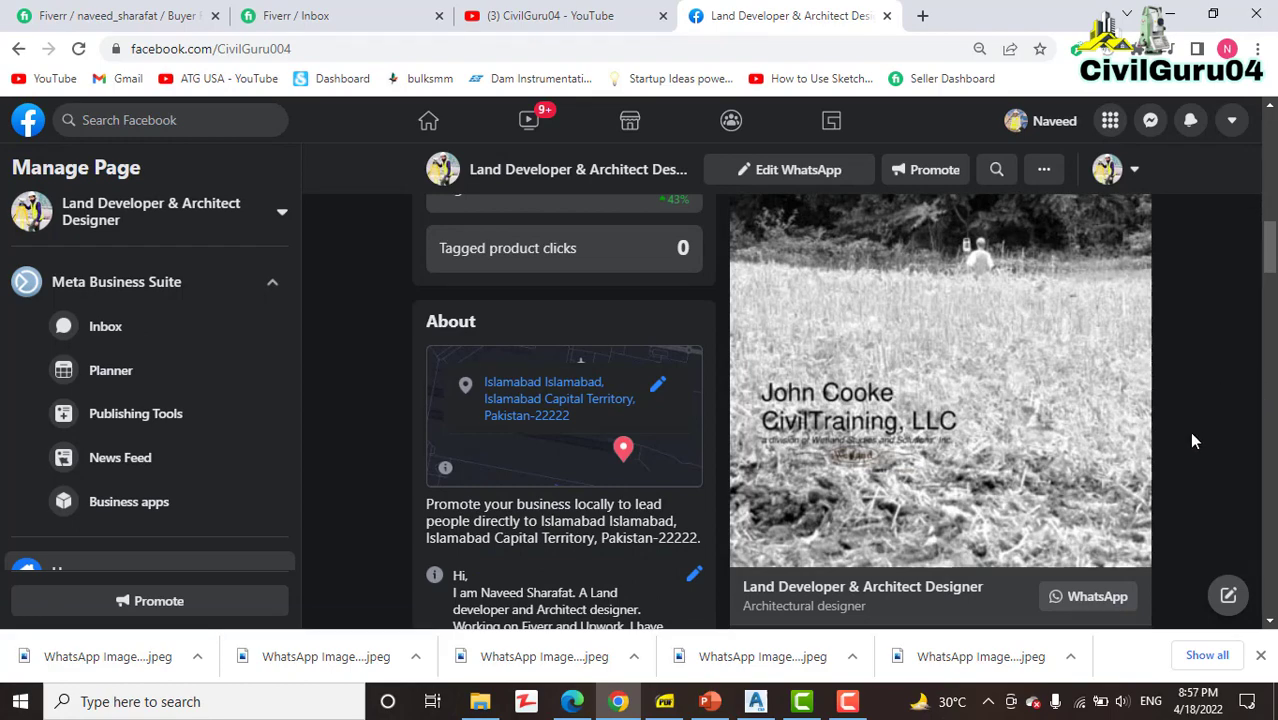
scroll(1192, 440, "down", 10)
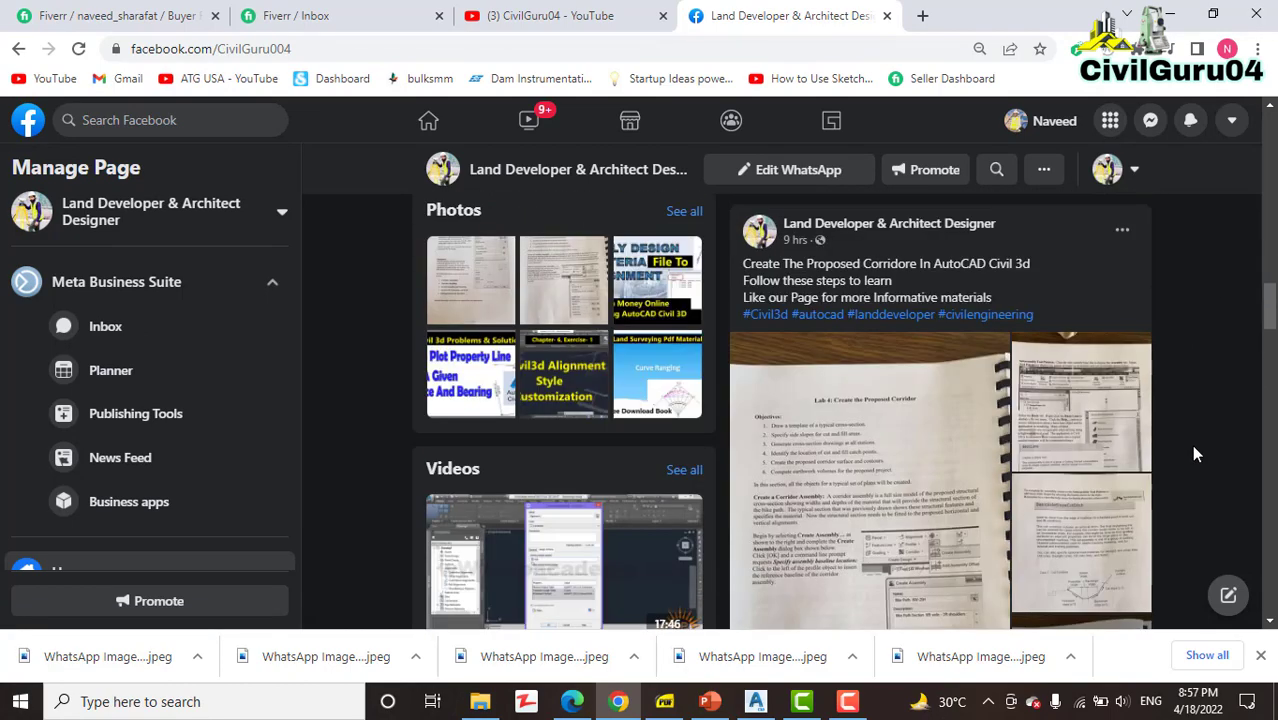
scroll(1193, 455, "down", 6)
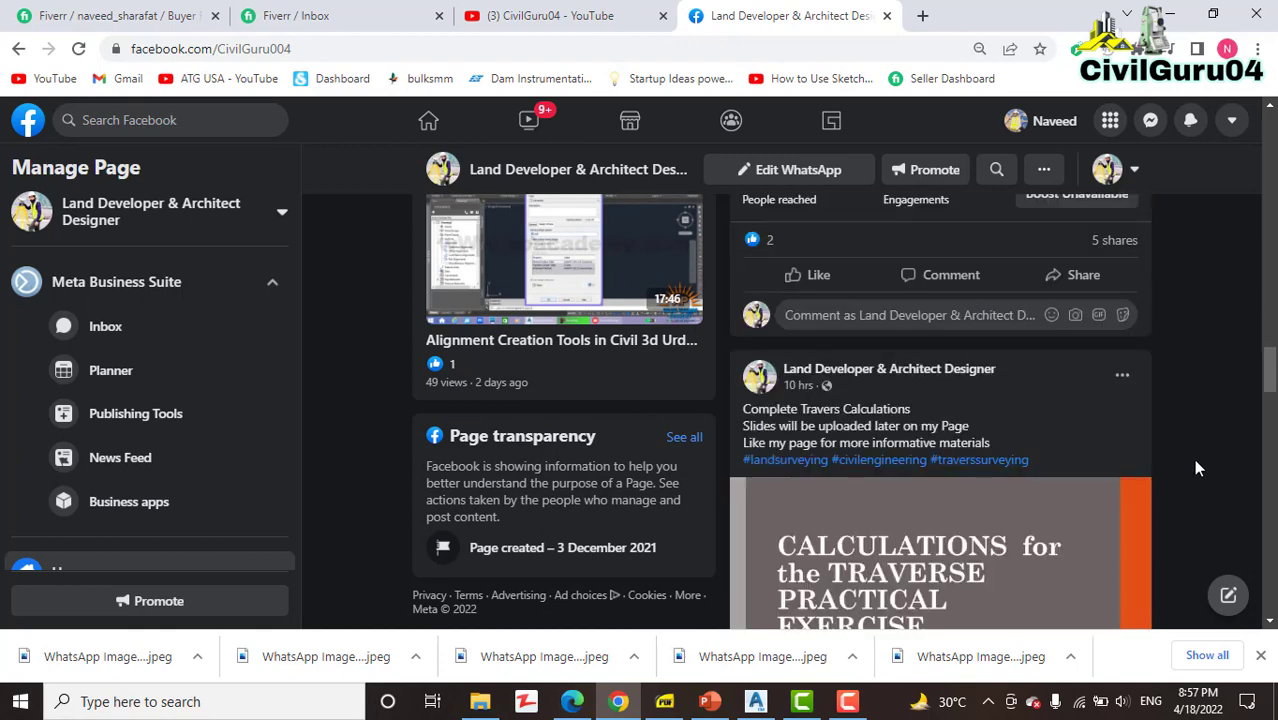
scroll(1192, 479, "up", 2)
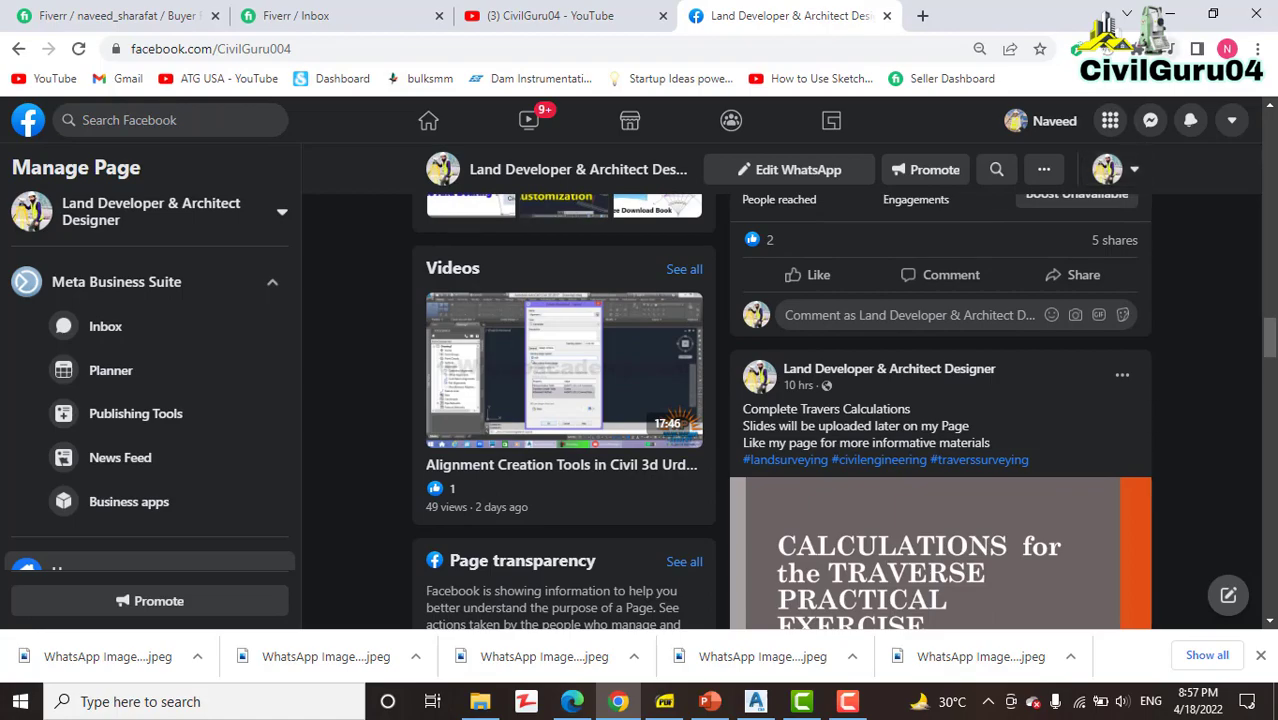
left_click(1169, 14)
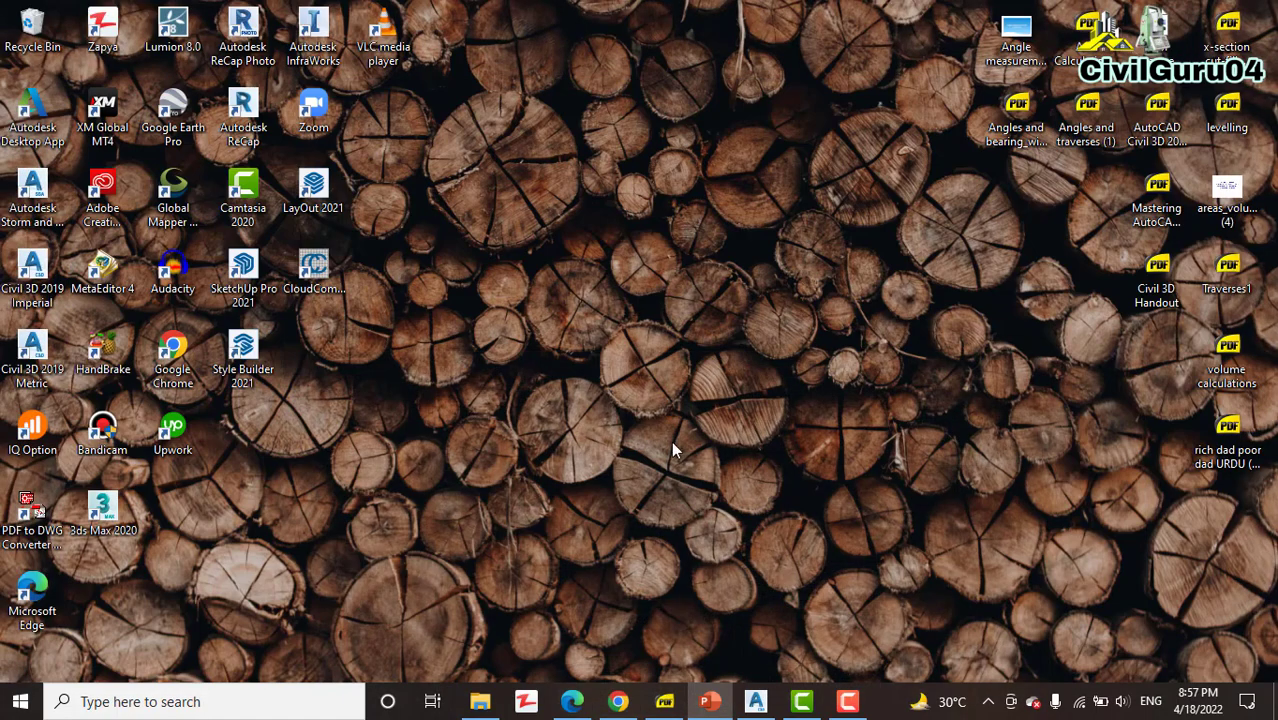
Restore the Civil 3D 2019 window showing Graphical Editing.dwg from the taskbar
left_click(756, 701)
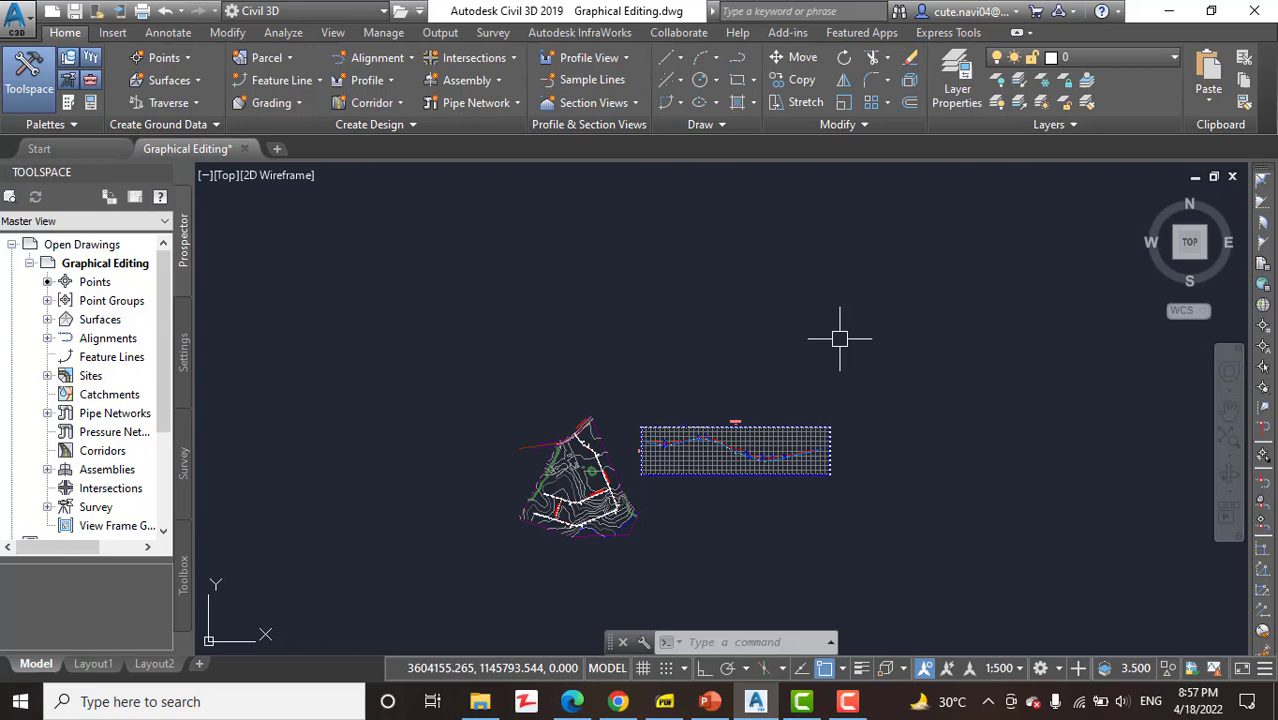
Zoom in on where Jordan Court meets Madison Lane over the EG (1) contours
scroll(822, 308, "up", 1)
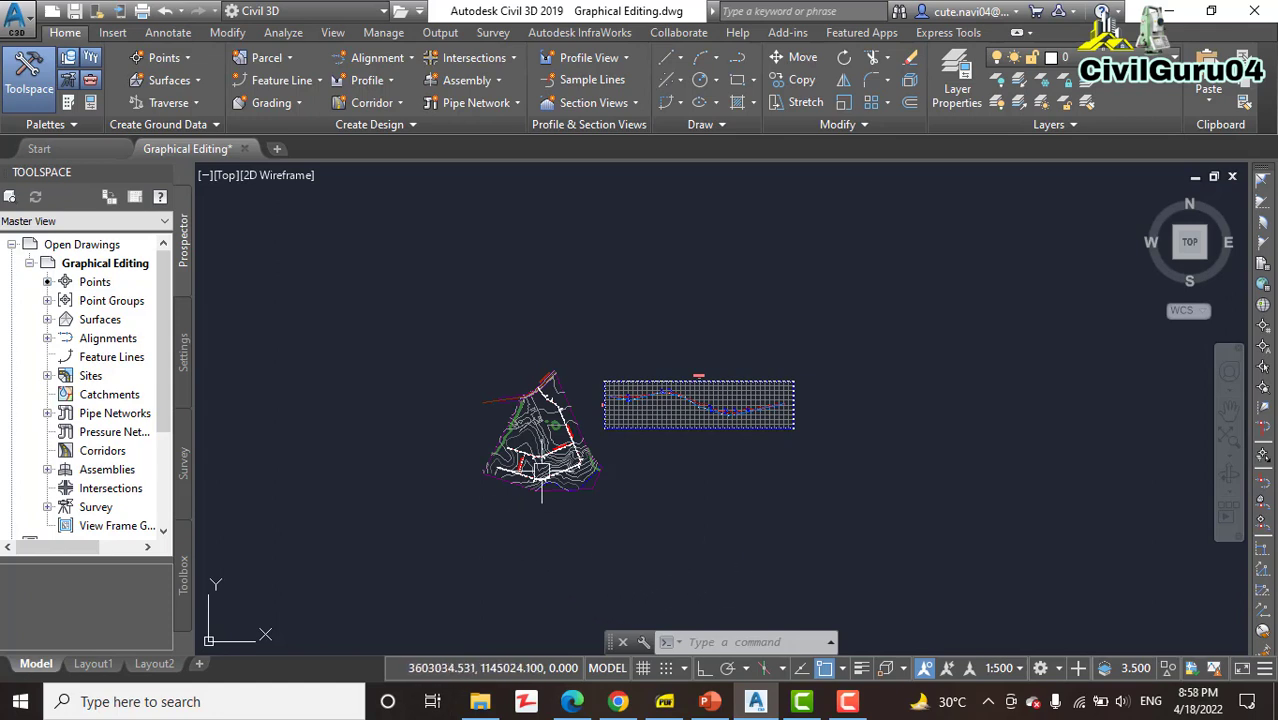
scroll(548, 458, "up", 2)
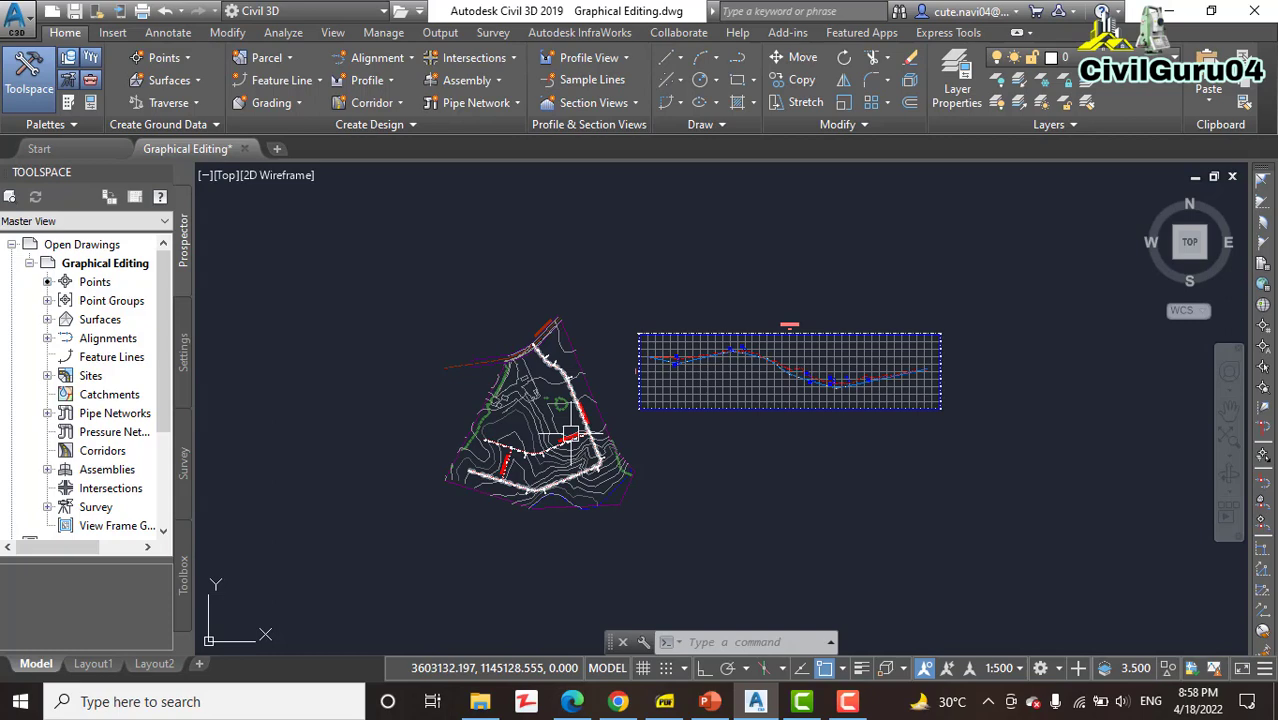
scroll(560, 430, "up", 5)
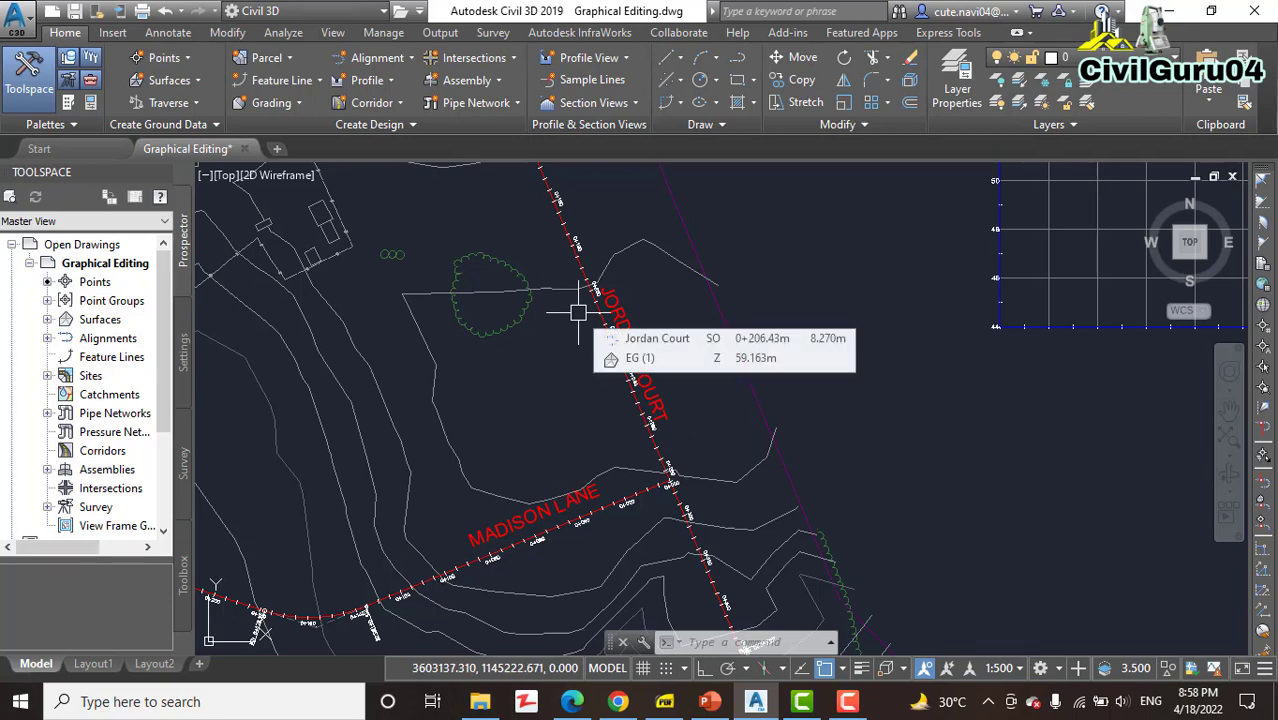
Zoom out and pan to show the whole site plan and the Jordan Court profile view
scroll(584, 313, "down", 5)
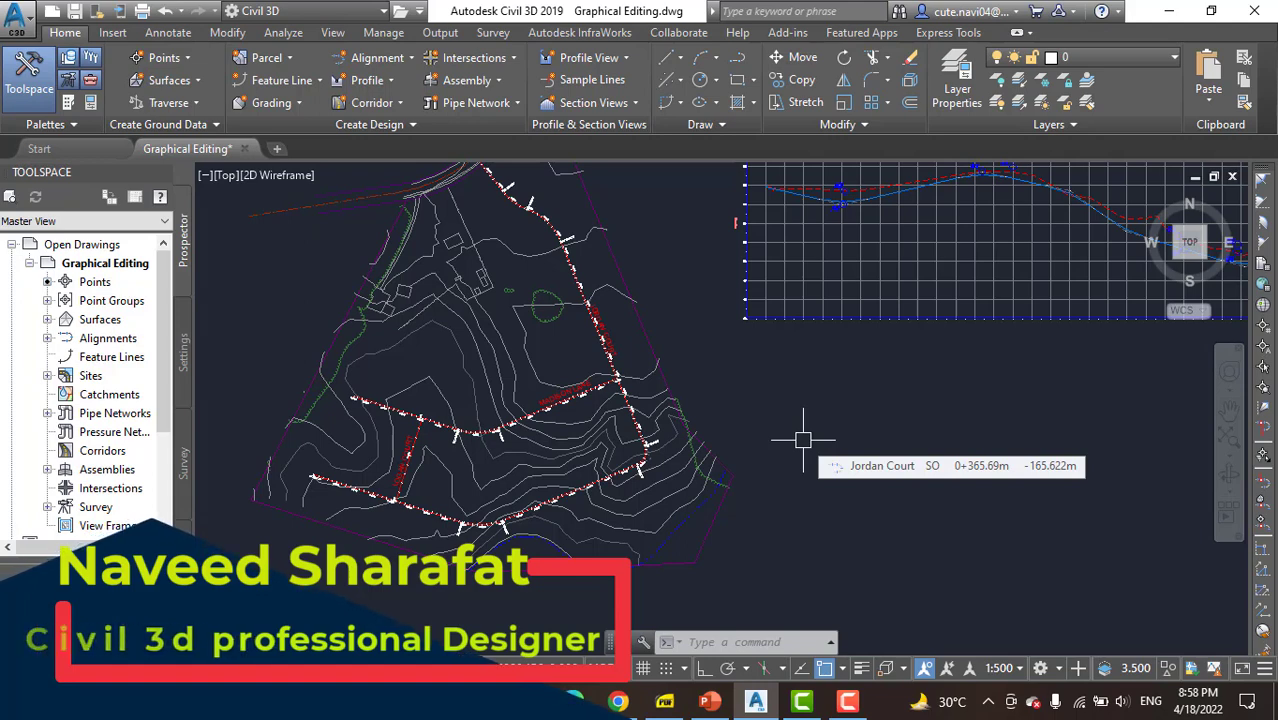
middle_click_drag(650, 399, 490, 428)
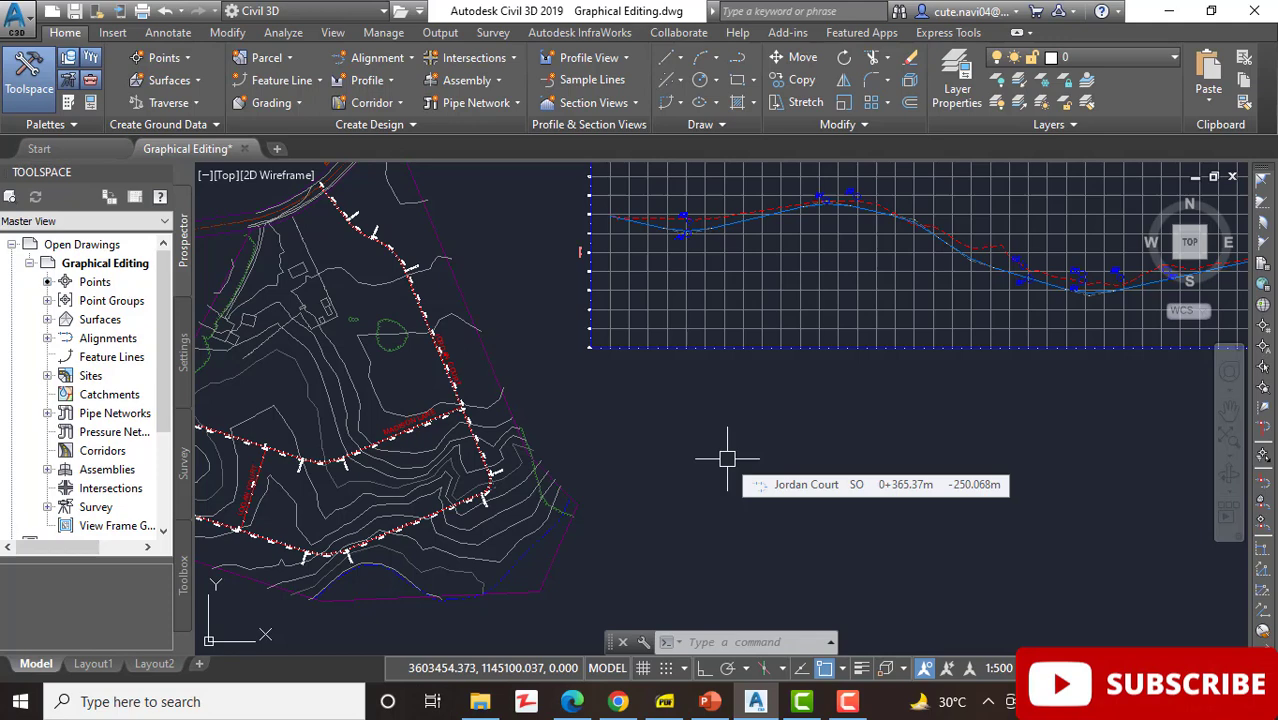
scroll(758, 490, "down", 2)
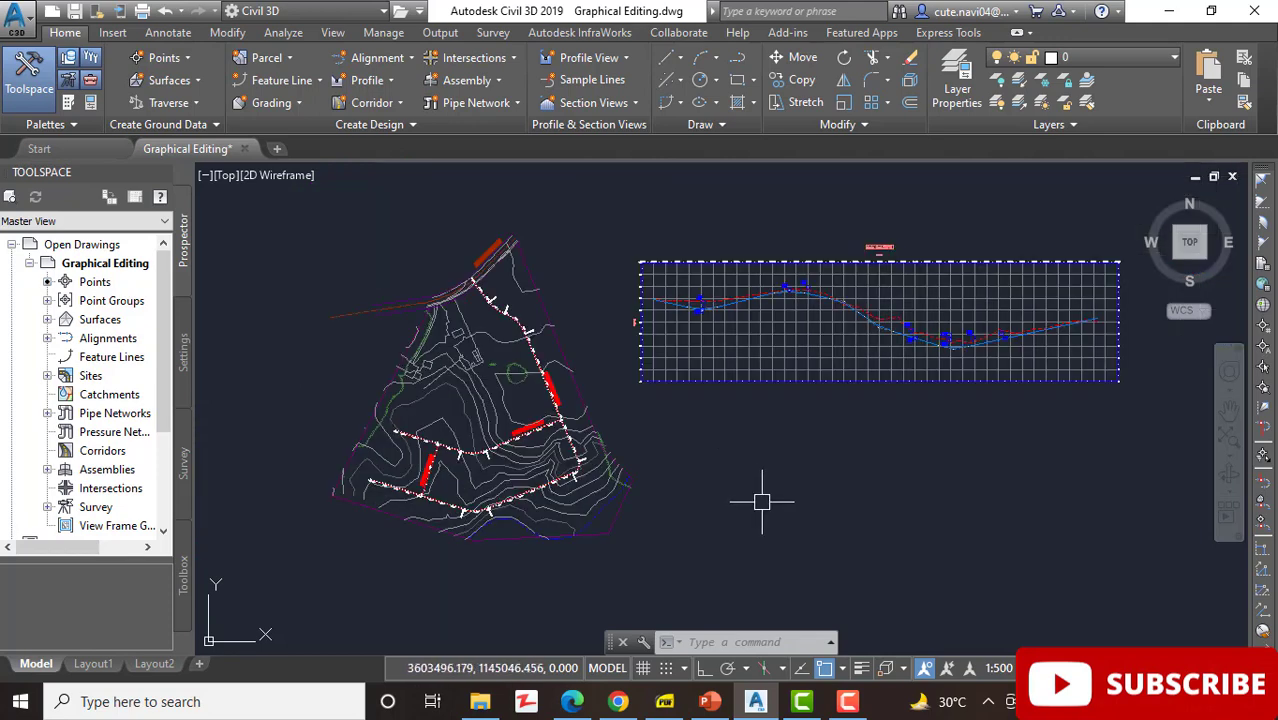
Pan so the design and ground profiles with points A1, A2, B1 and B2 fill the view
middle_click_drag(762, 477, 673, 420)
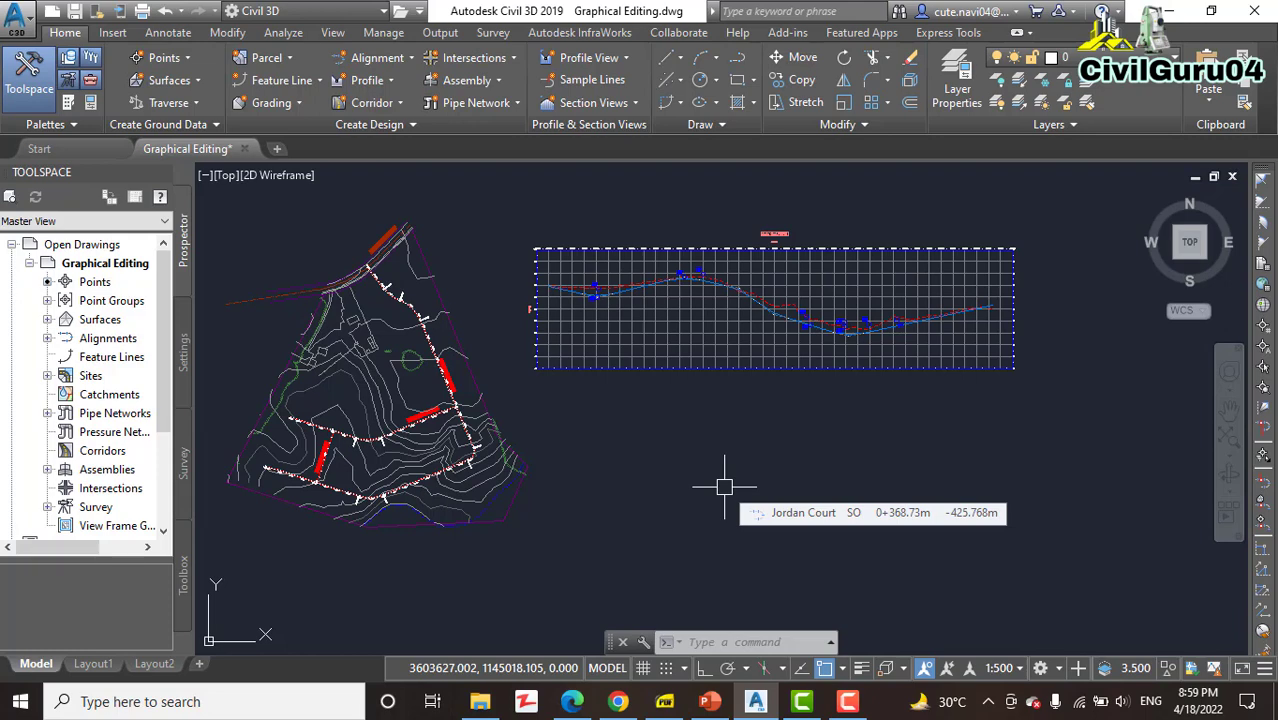
middle_click_drag(645, 477, 755, 513)
scroll(779, 314, "up", 6)
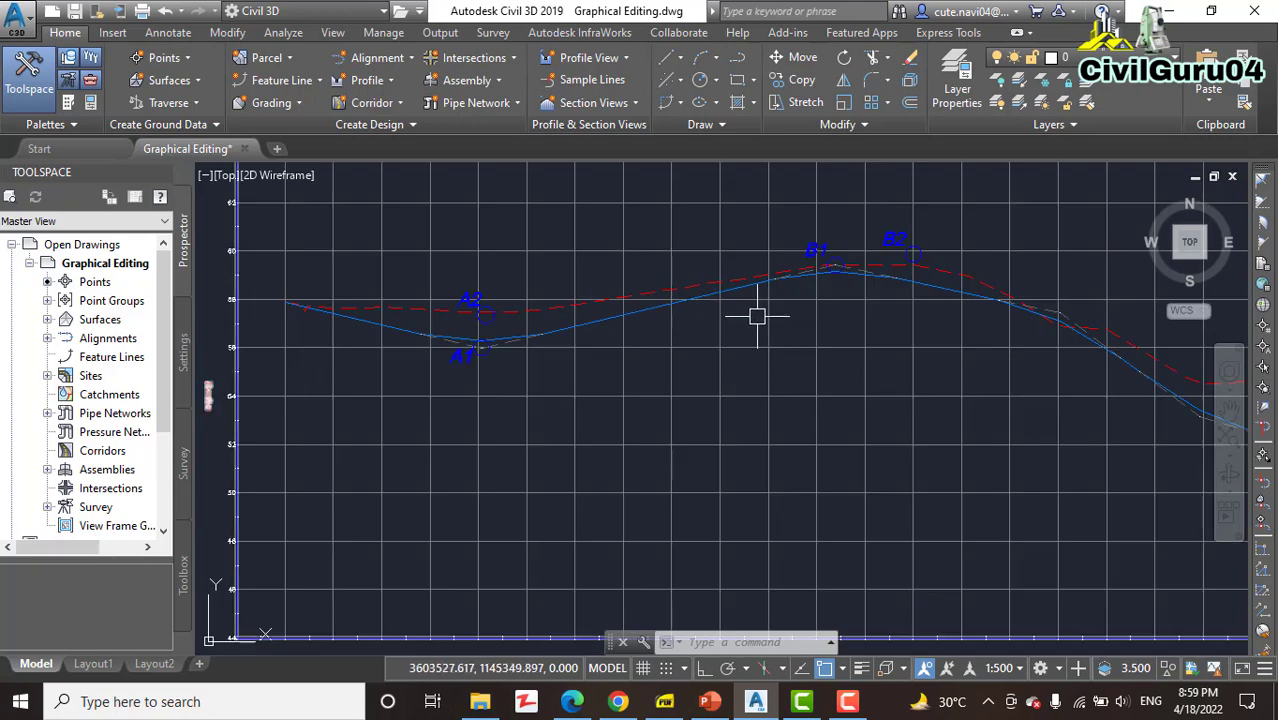
middle_click_drag(711, 323, 688, 408)
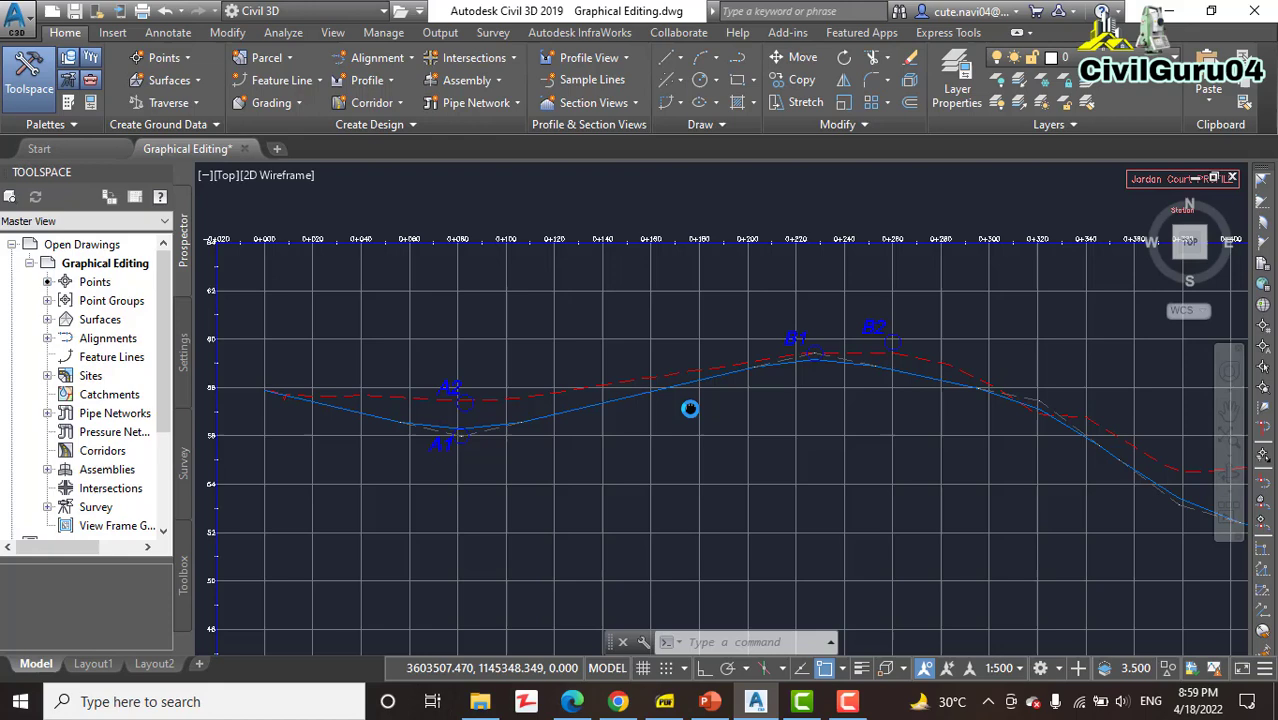
scroll(676, 432, "down", 5)
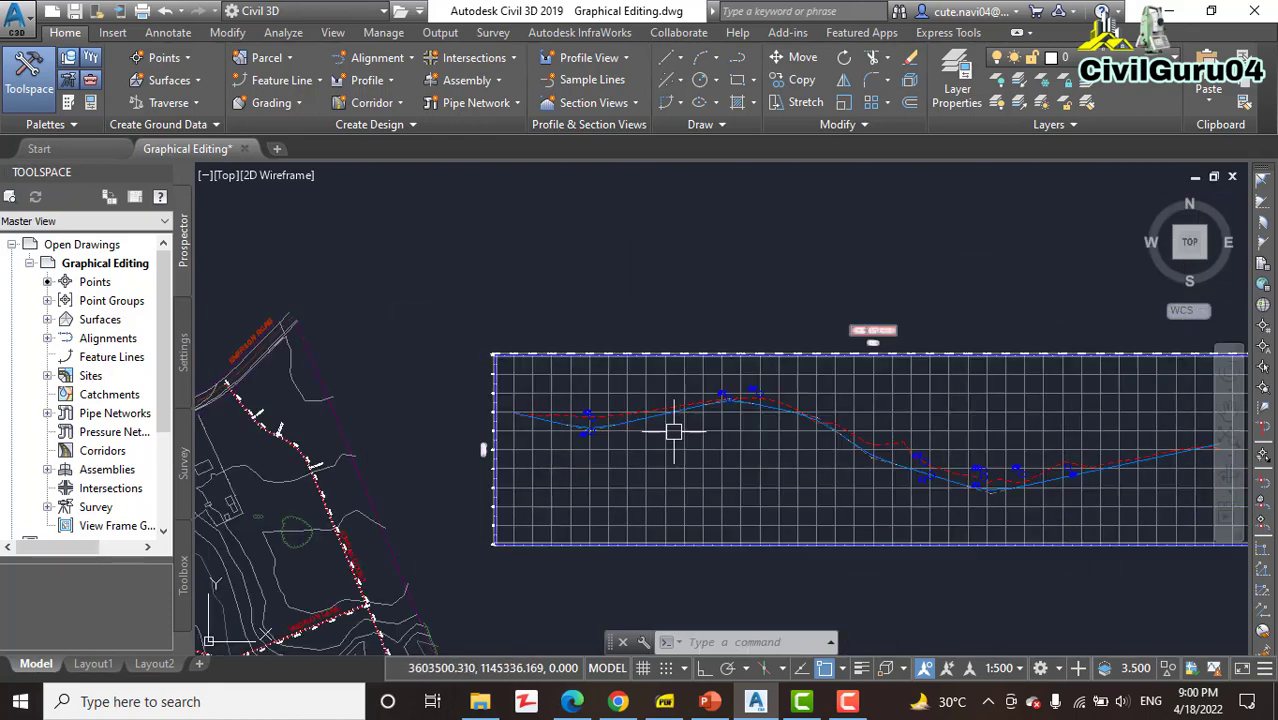
middle_click_drag(688, 448, 666, 402)
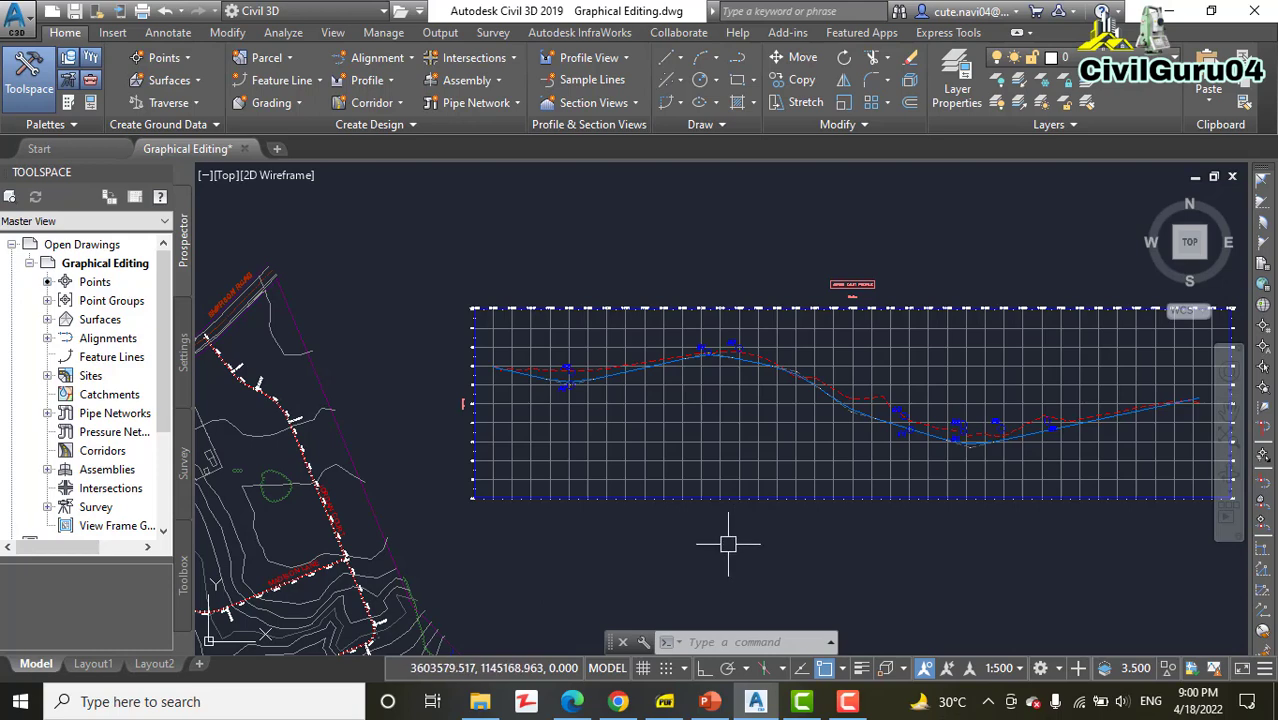
mouse_move(727, 531)
middle_mouse_down()
mouse_move(704, 529)
mouse_move(656, 456)
middle_mouse_up()
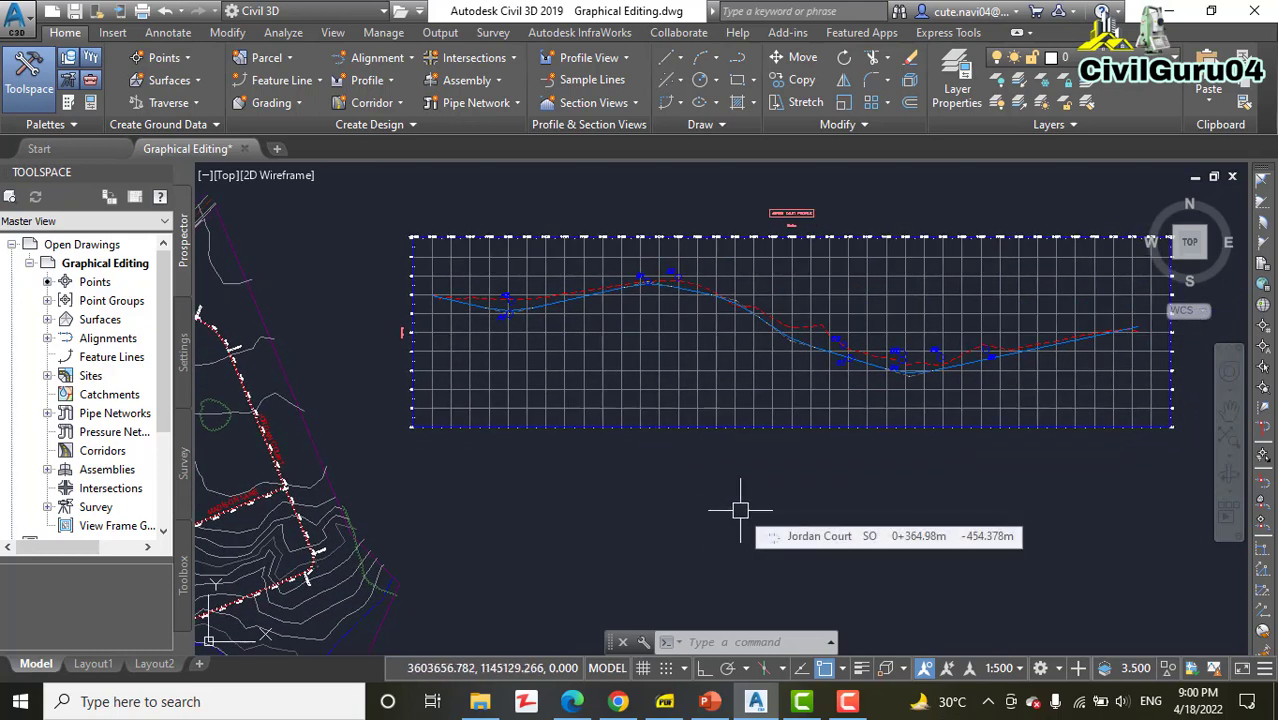
mouse_move(742, 508)
middle_mouse_down()
mouse_move(798, 524)
mouse_move(814, 488)
mouse_move(685, 476)
middle_mouse_up()
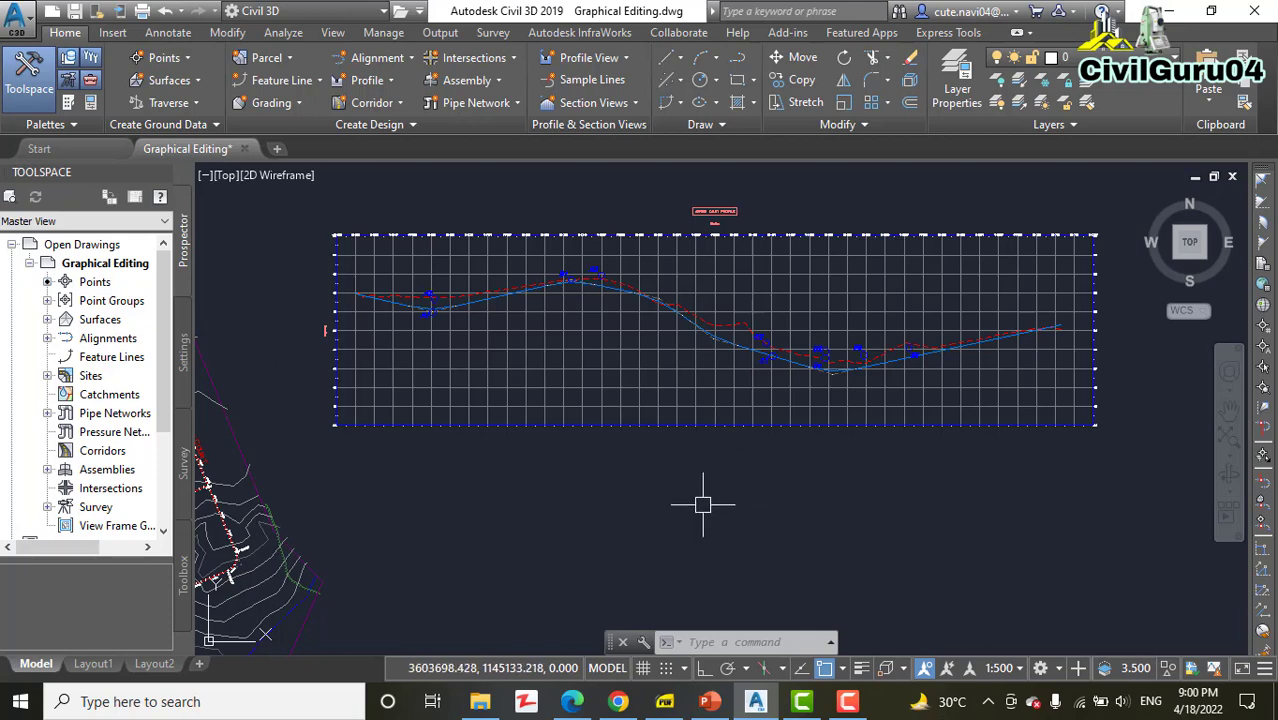
scroll(699, 505, "down", 5)
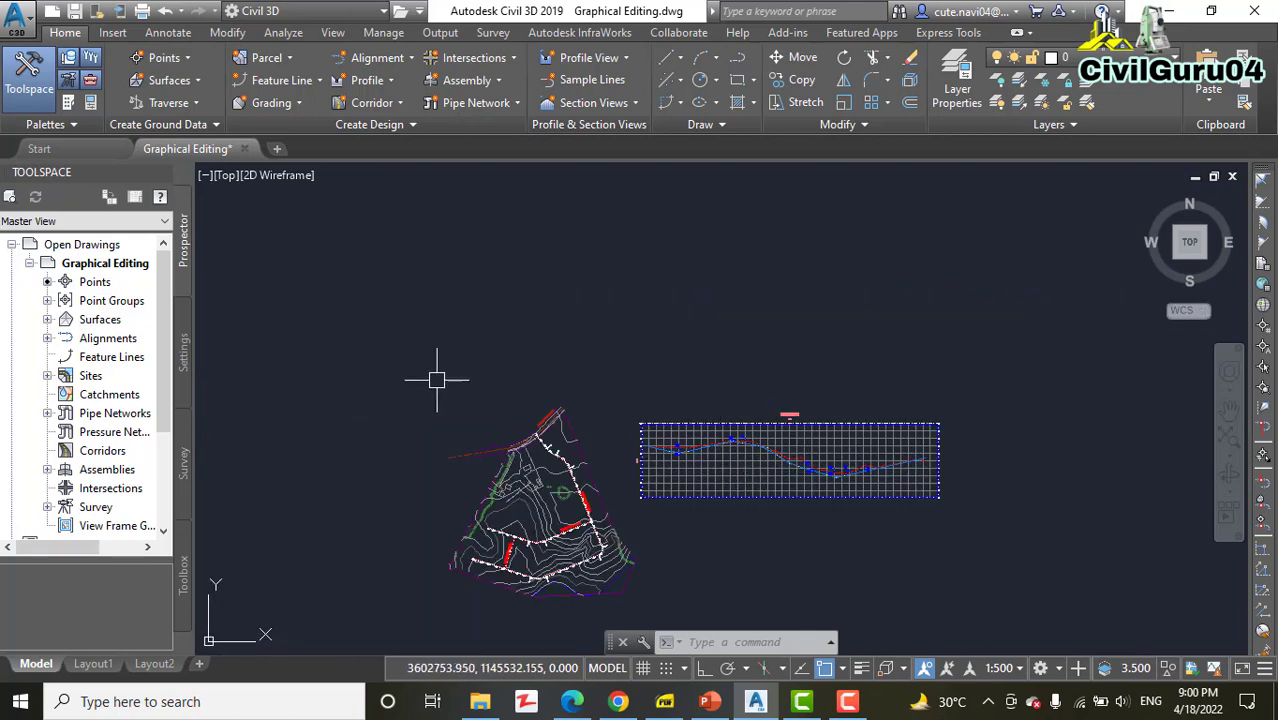
mouse_move(436, 374)
middle_mouse_down()
mouse_move(434, 328)
mouse_move(471, 330)
middle_mouse_up()
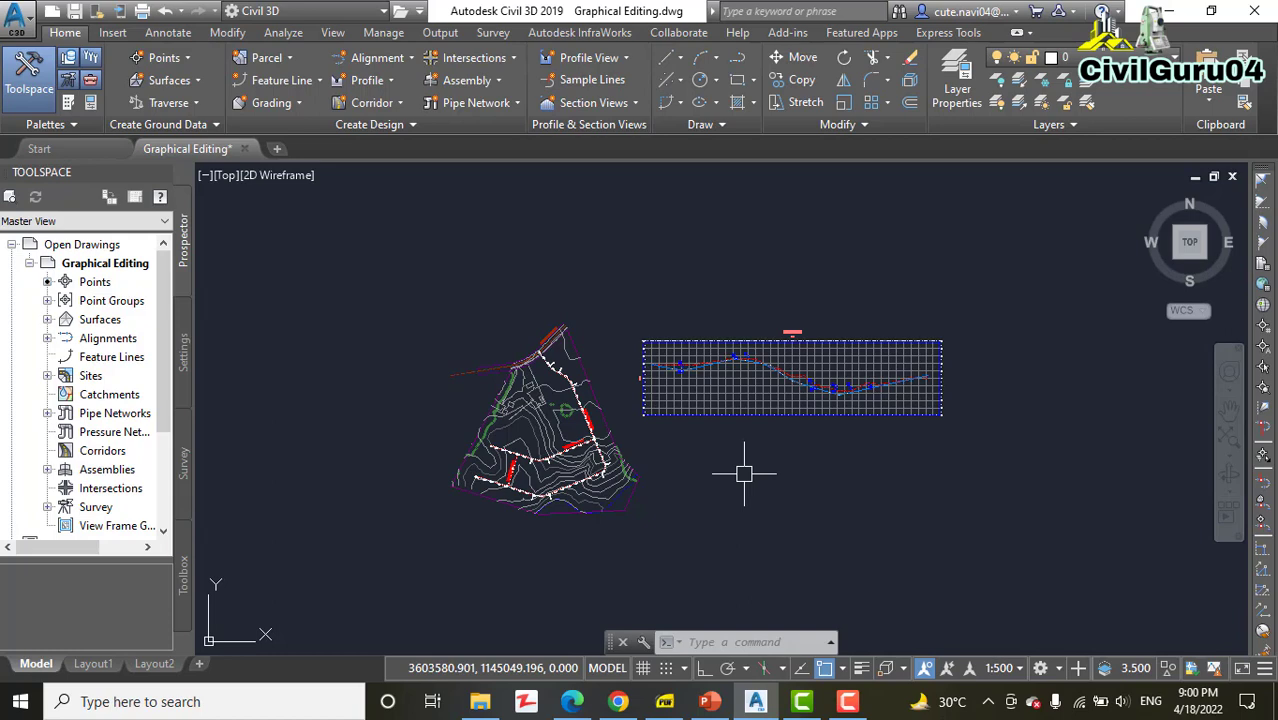
scroll(728, 372, "up", 5)
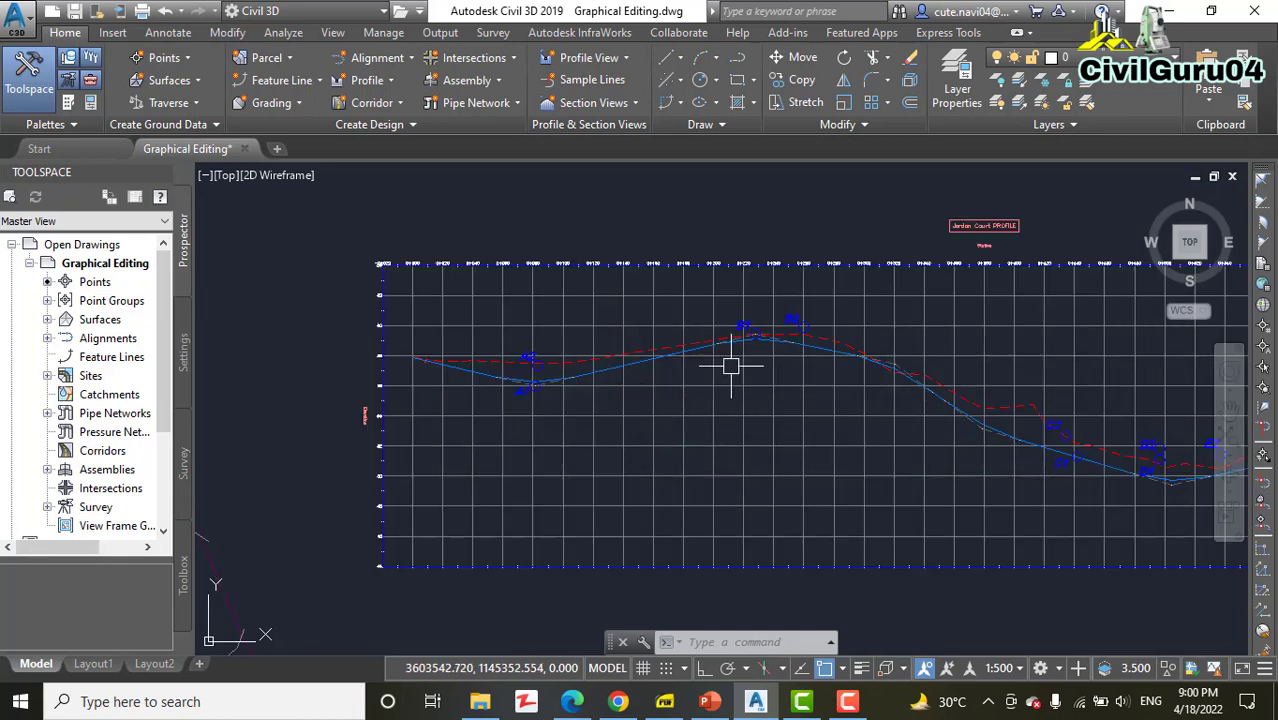
middle_click_drag(763, 417, 652, 368)
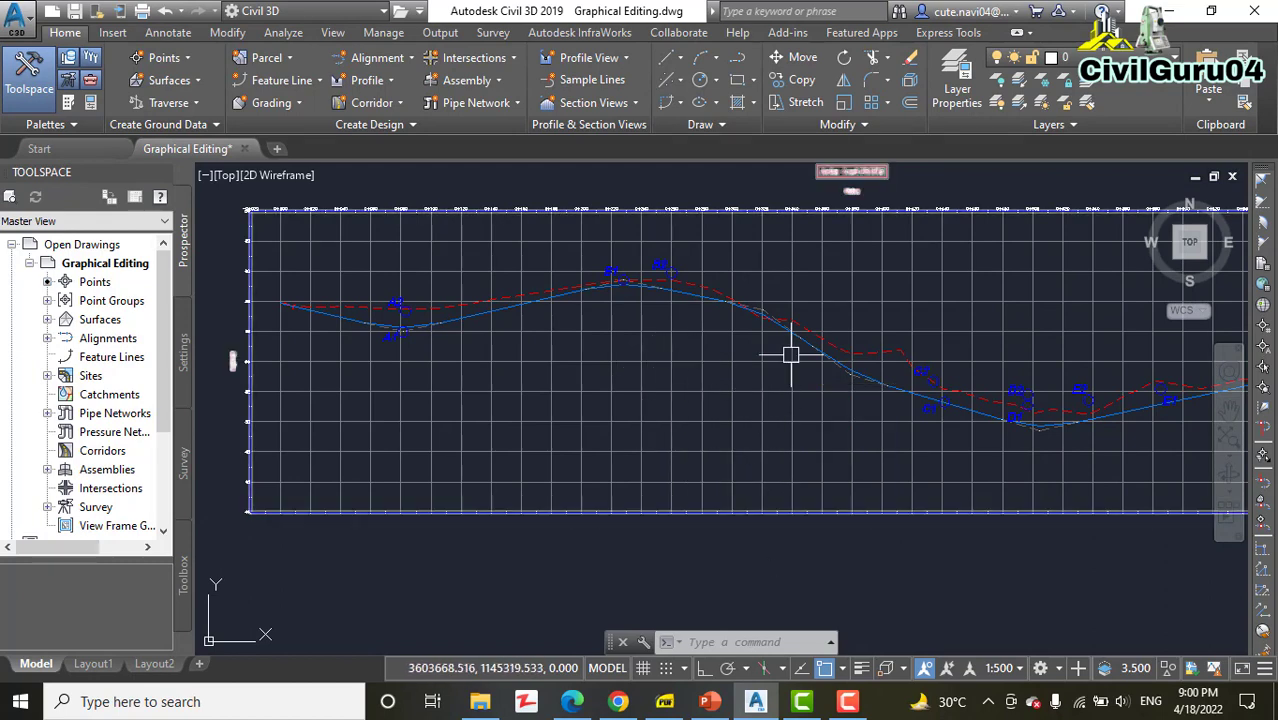
scroll(795, 352, "up", 4)
scroll(772, 310, "up", 5)
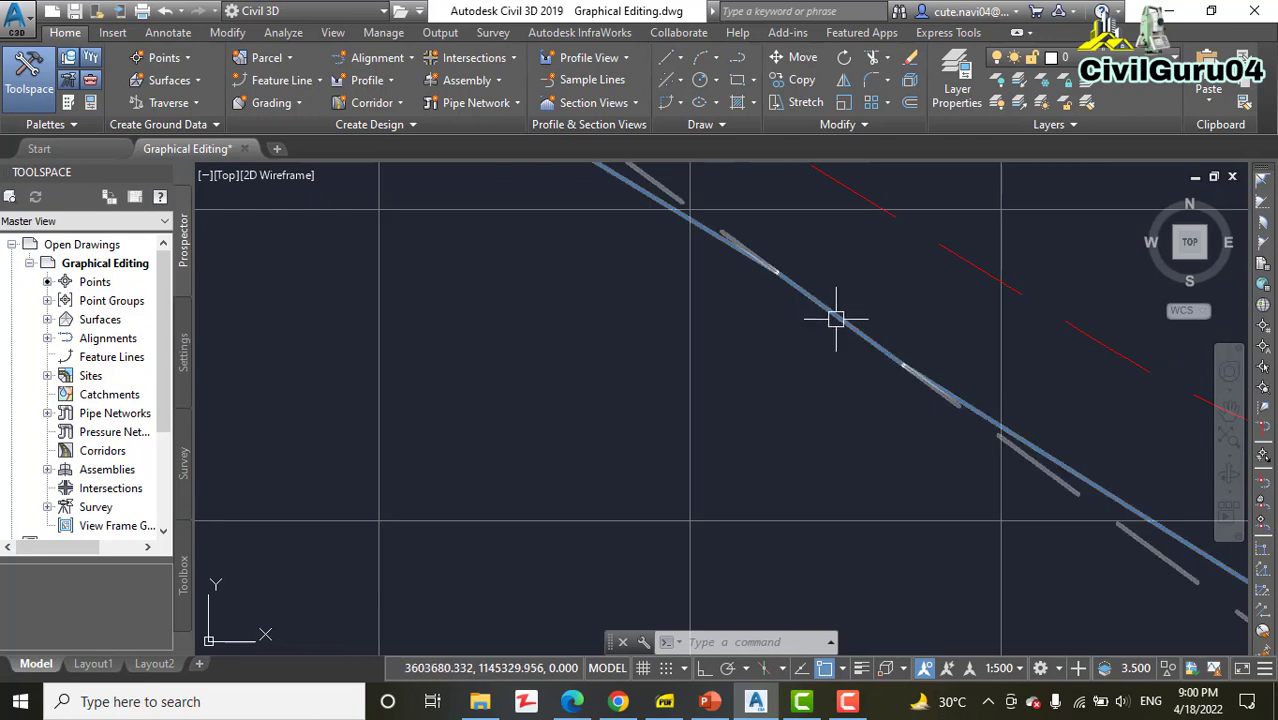
Select the Jordan Court FGCL design profile to show its grips, then zoom out to the full profile view
mouse_move(836, 319)
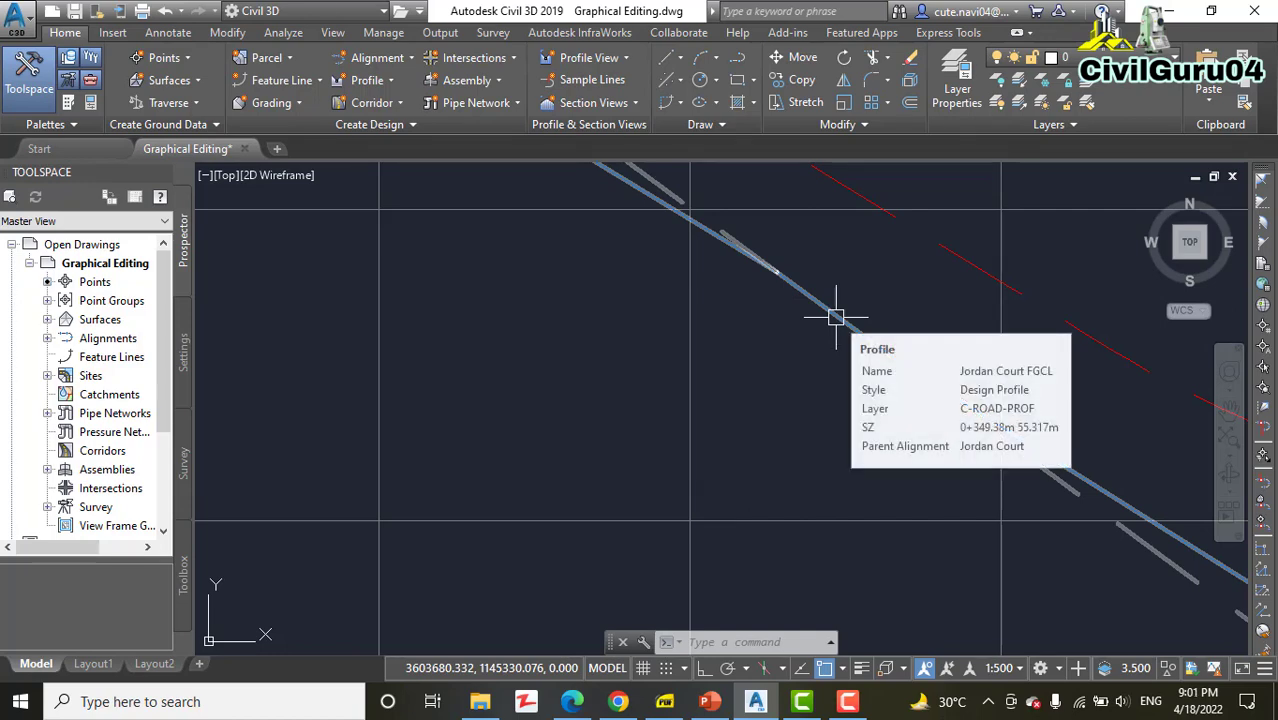
left_click(836, 317)
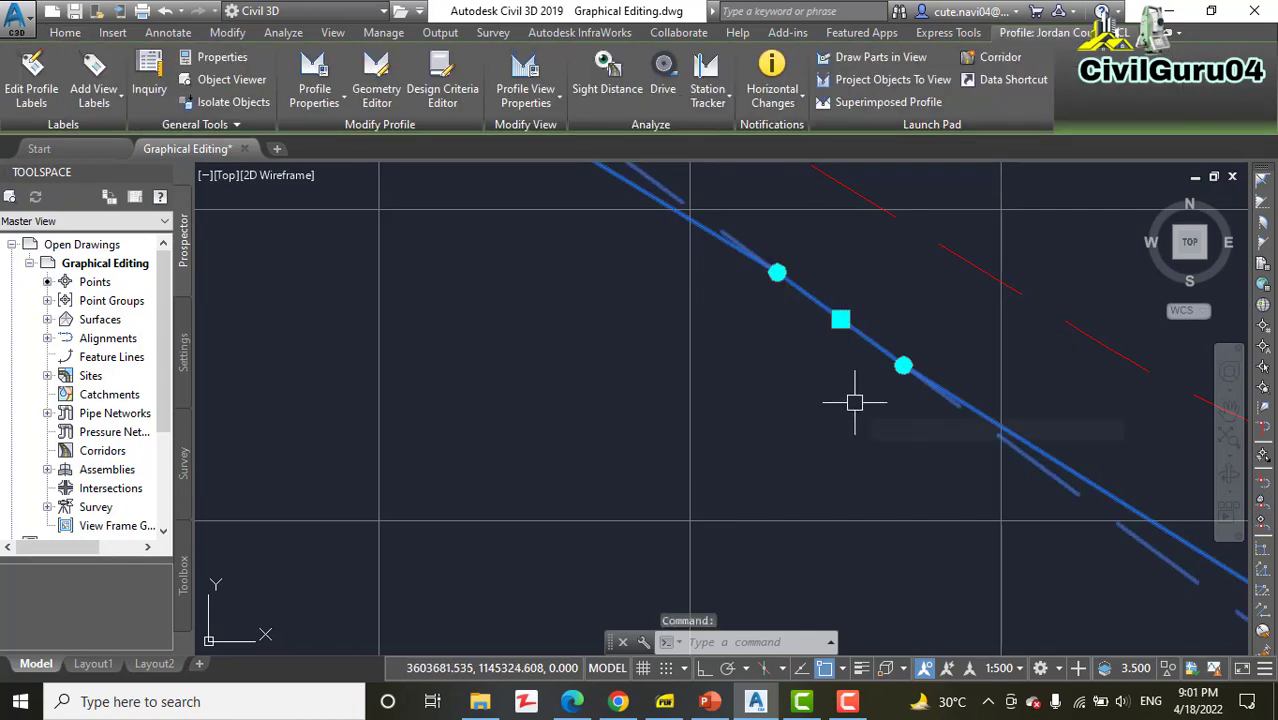
scroll(854, 402, "down", 8)
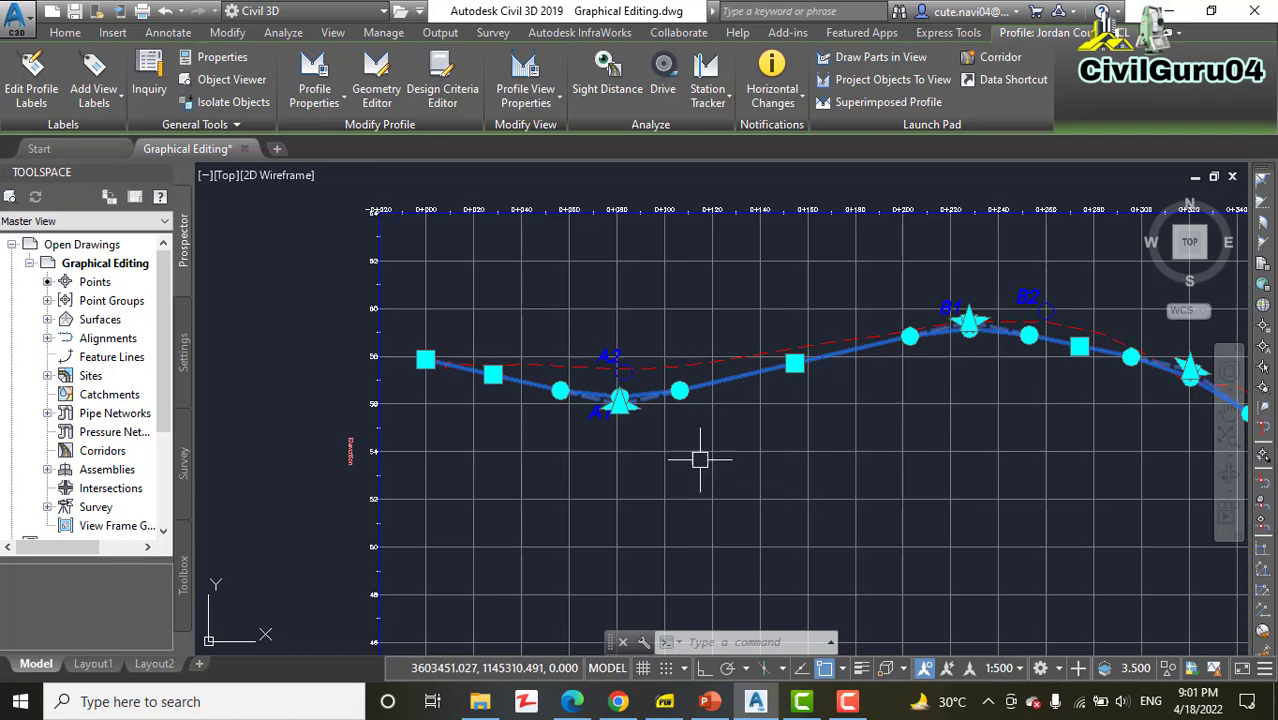
Zoom and pan to bring the A1 sag low point into close view
scroll(702, 456, "up", 3)
middle_click_drag(668, 356, 808, 503)
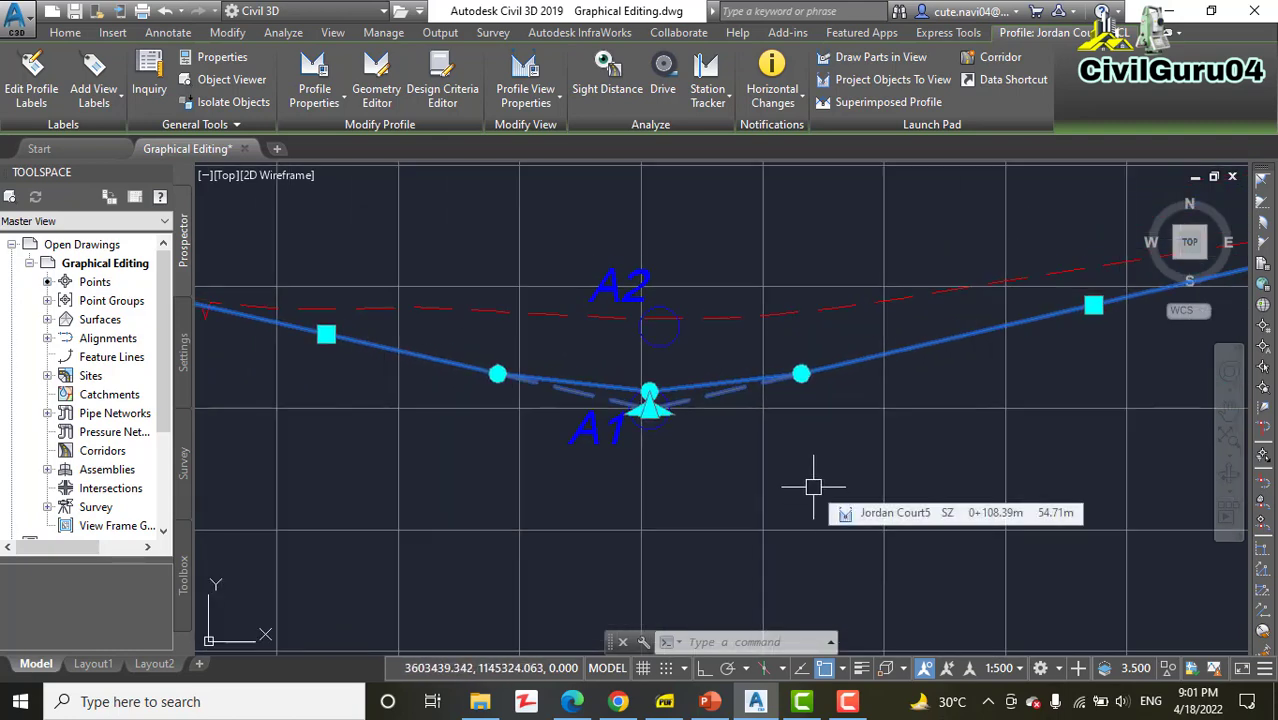
middle_click_drag(799, 479, 798, 500)
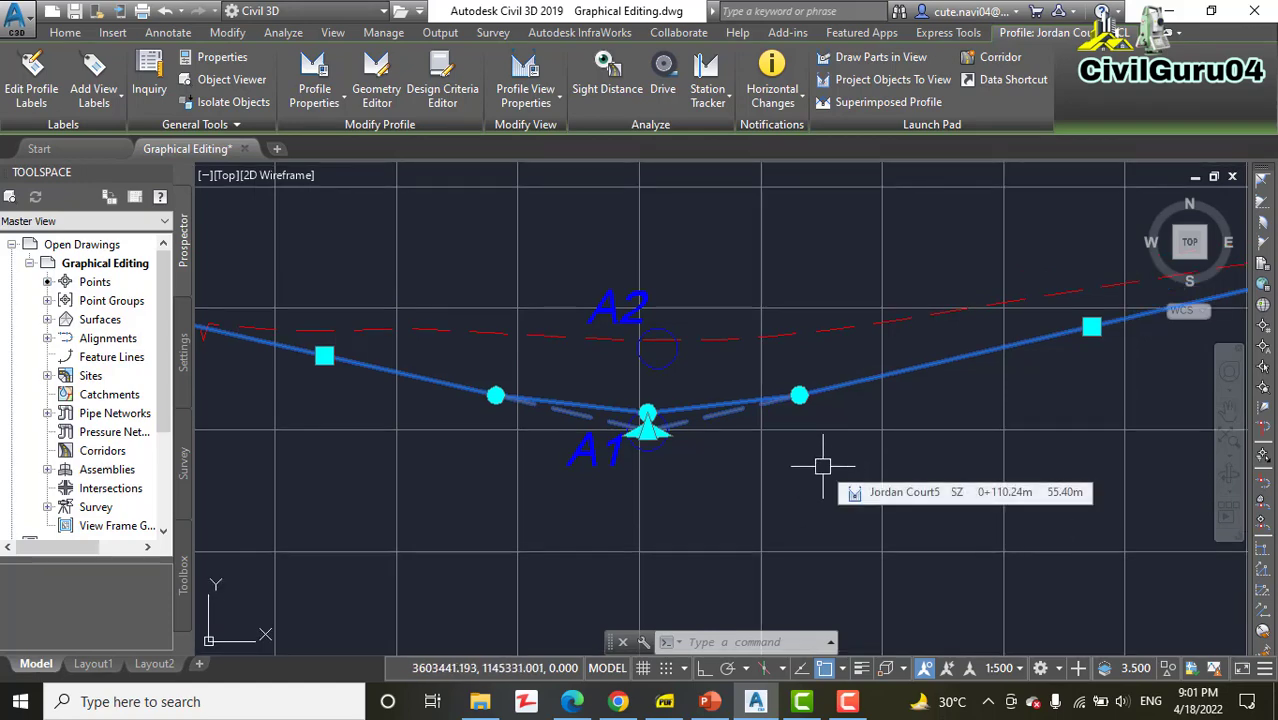
scroll(780, 466, "up", 1)
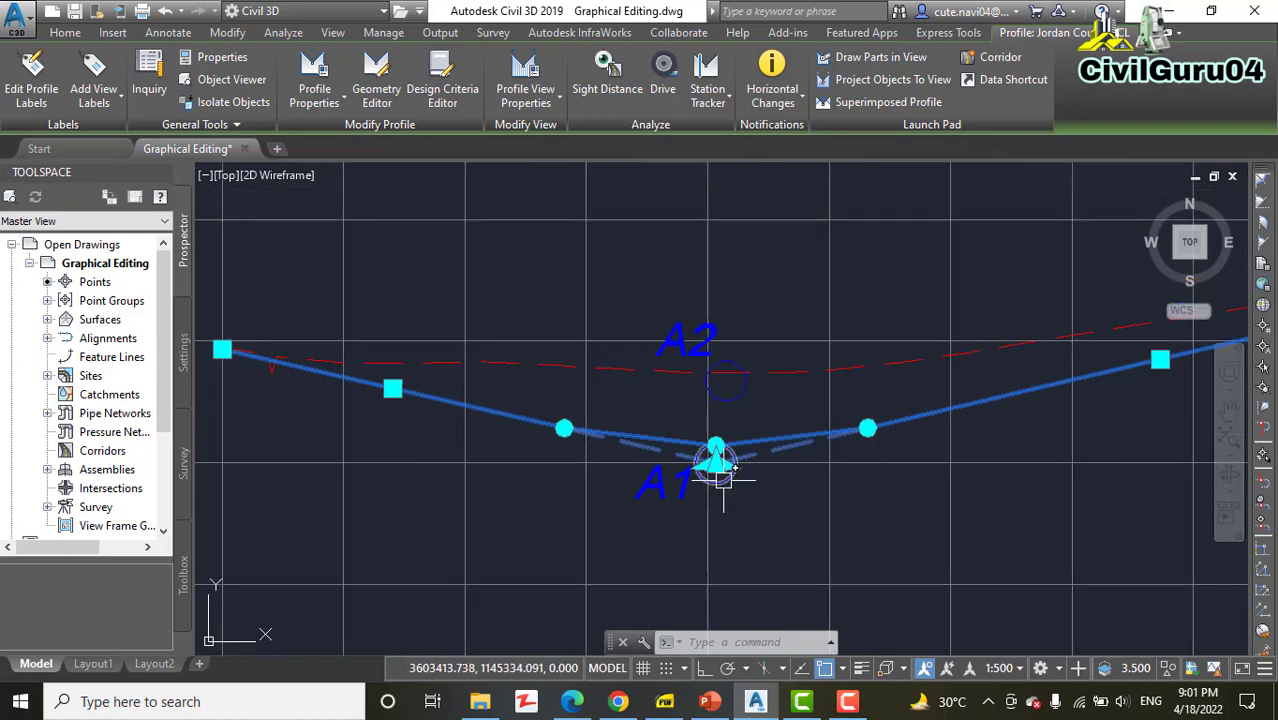
scroll(725, 478, "up", 1)
scroll(695, 432, "up", 1)
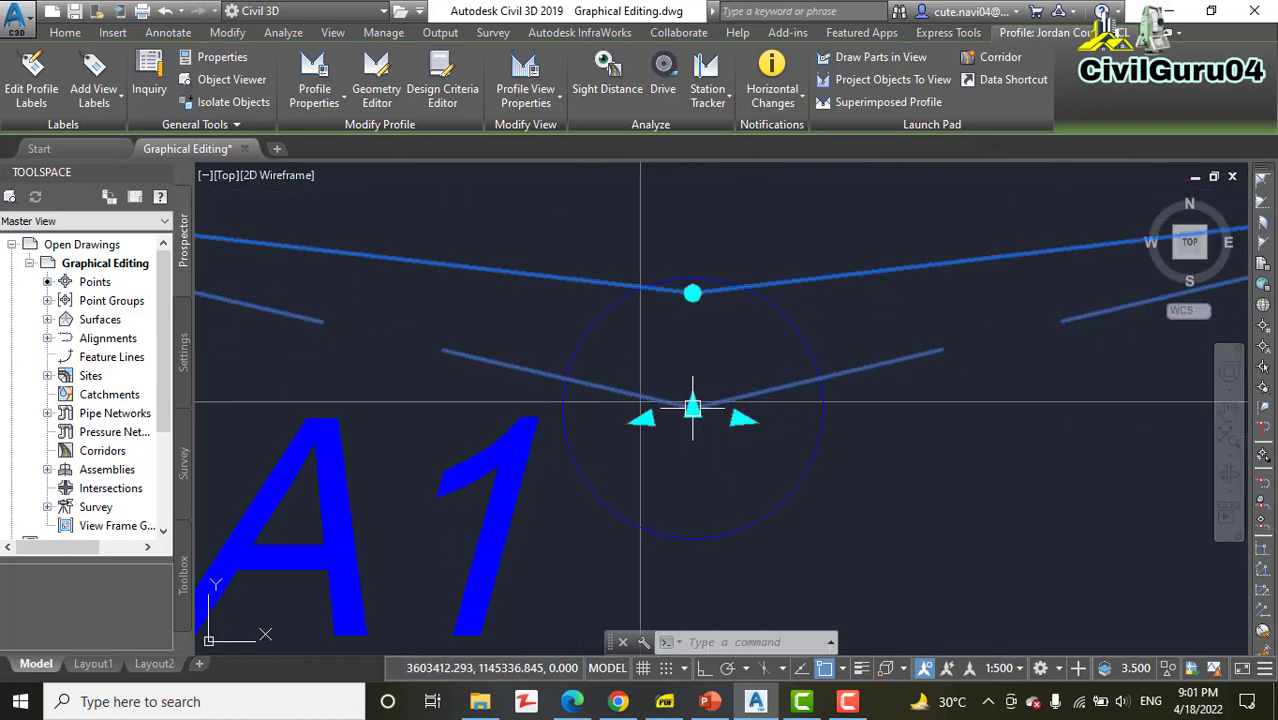
scroll(692, 407, "down", 2)
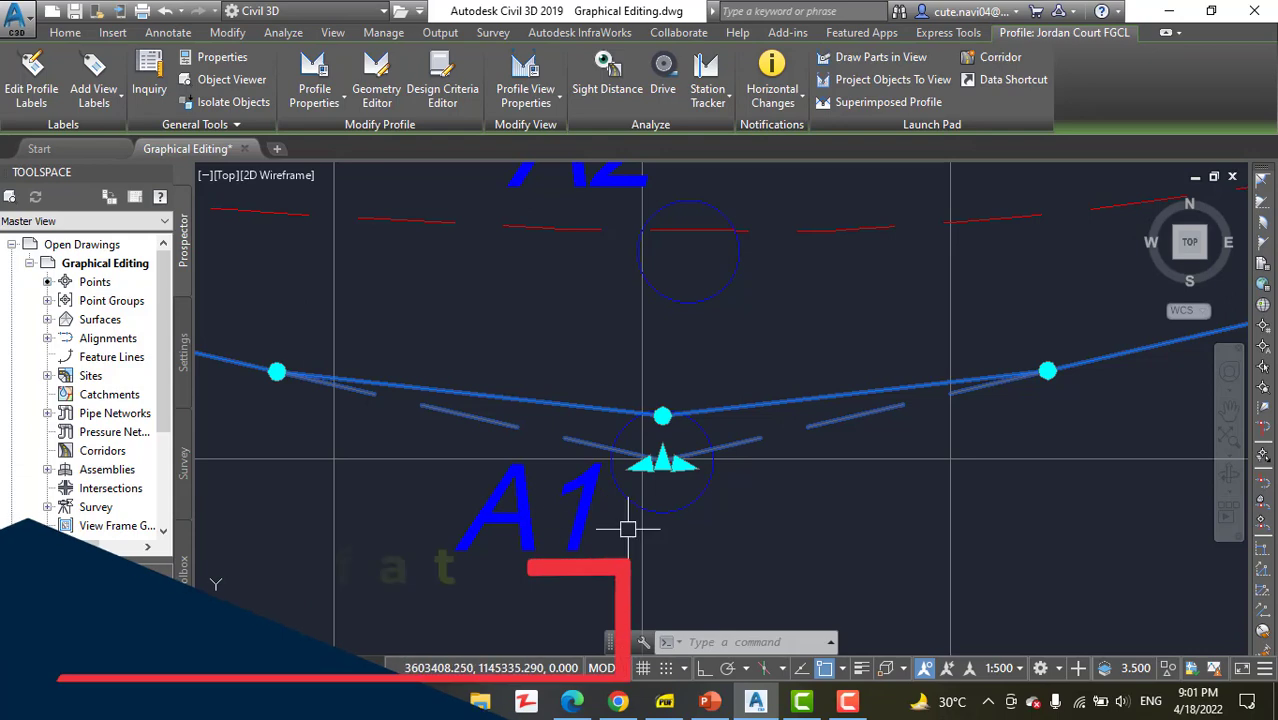
scroll(639, 452, "up", 2)
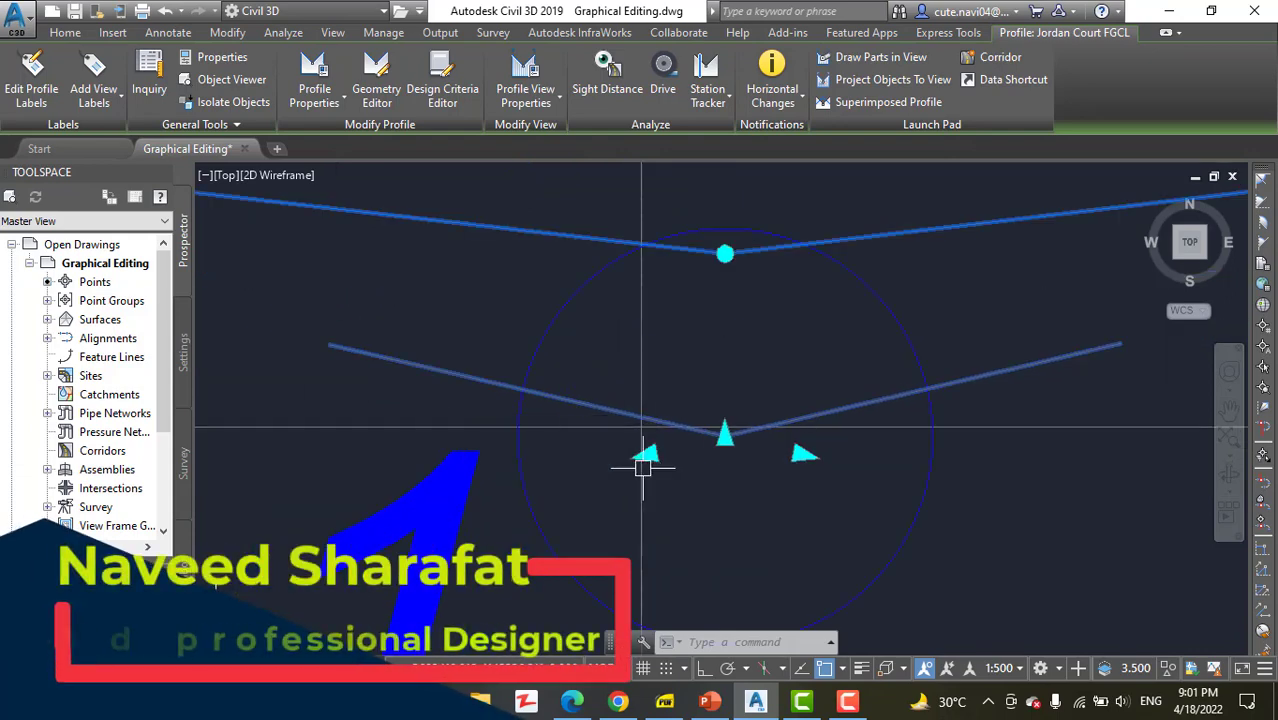
Stretch the A1 PVI grip upward and snap it to the A2 circle's centre
left_click(725, 435)
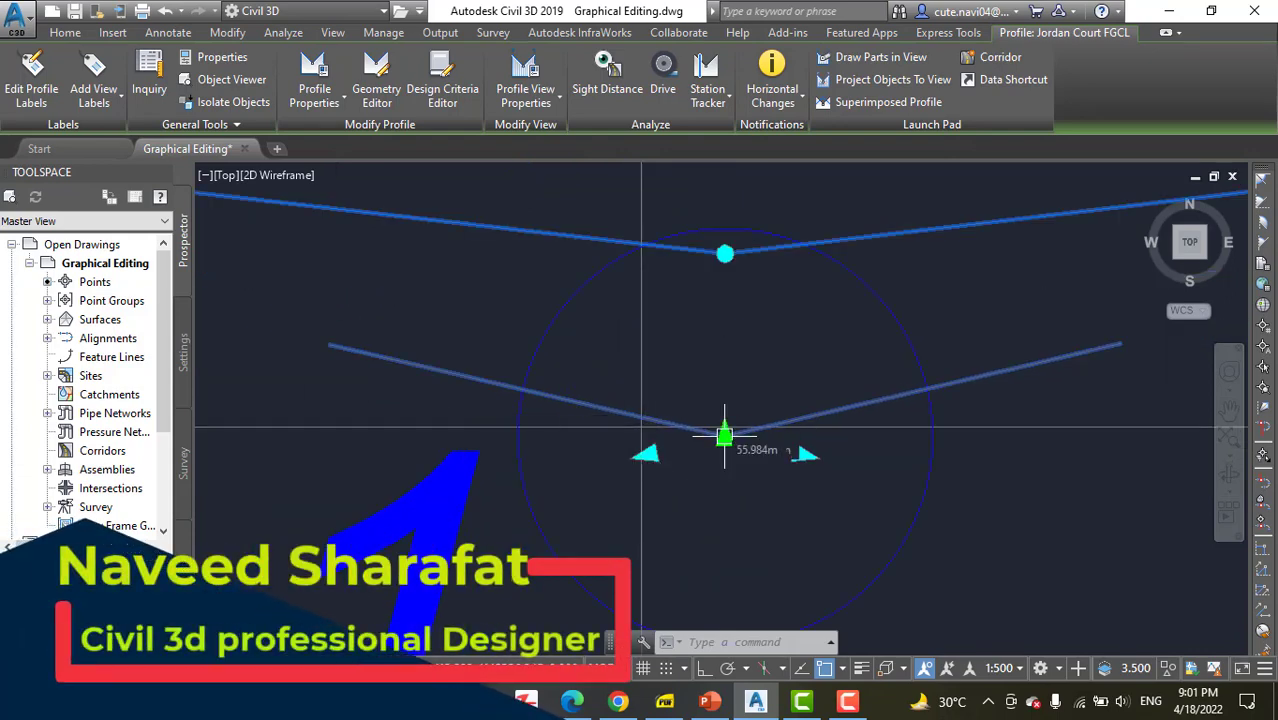
left_click(725, 435)
scroll(720, 360, "down", 2)
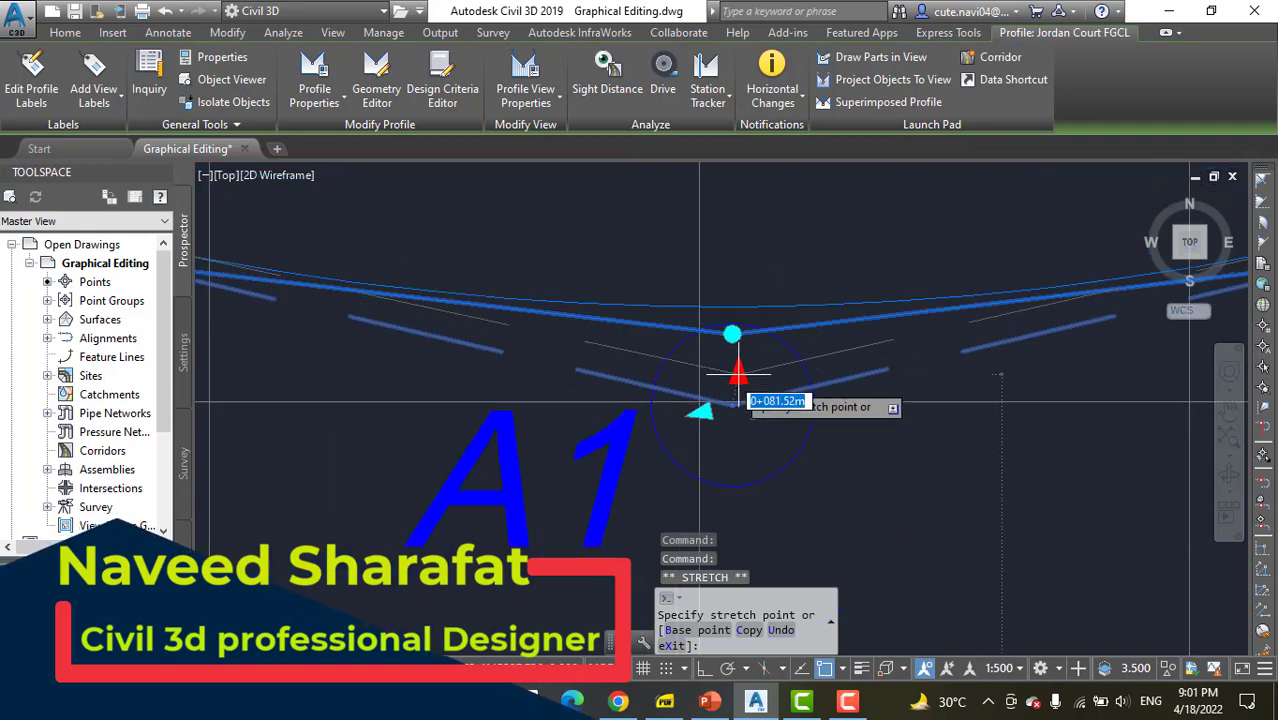
middle_click_drag(730, 365, 741, 539)
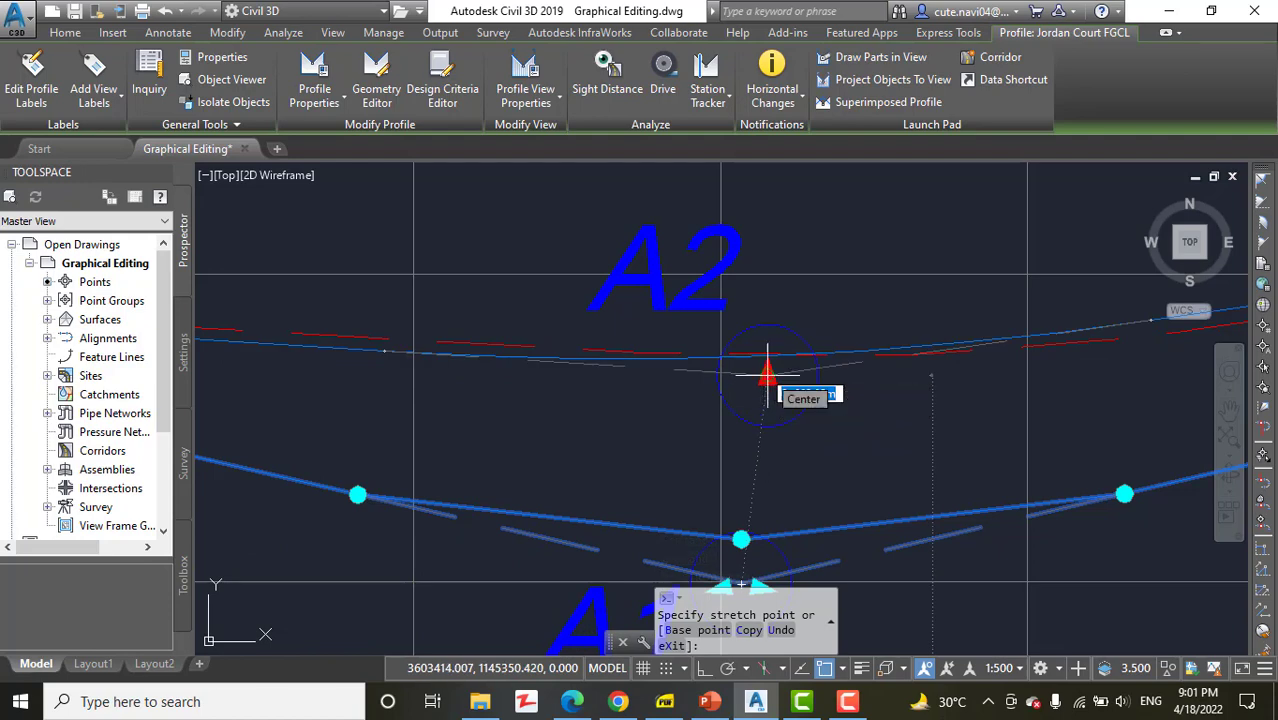
left_click(767, 376)
scroll(844, 408, "down", 5)
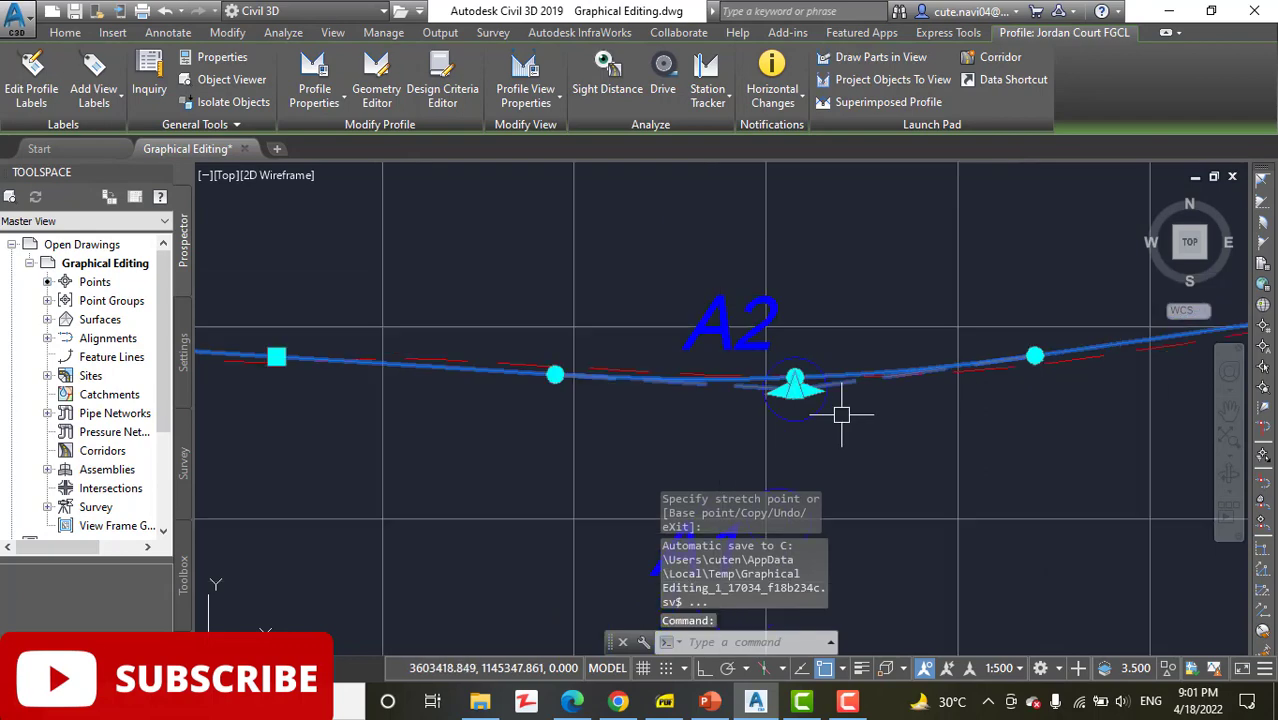
scroll(735, 330, "up", 4)
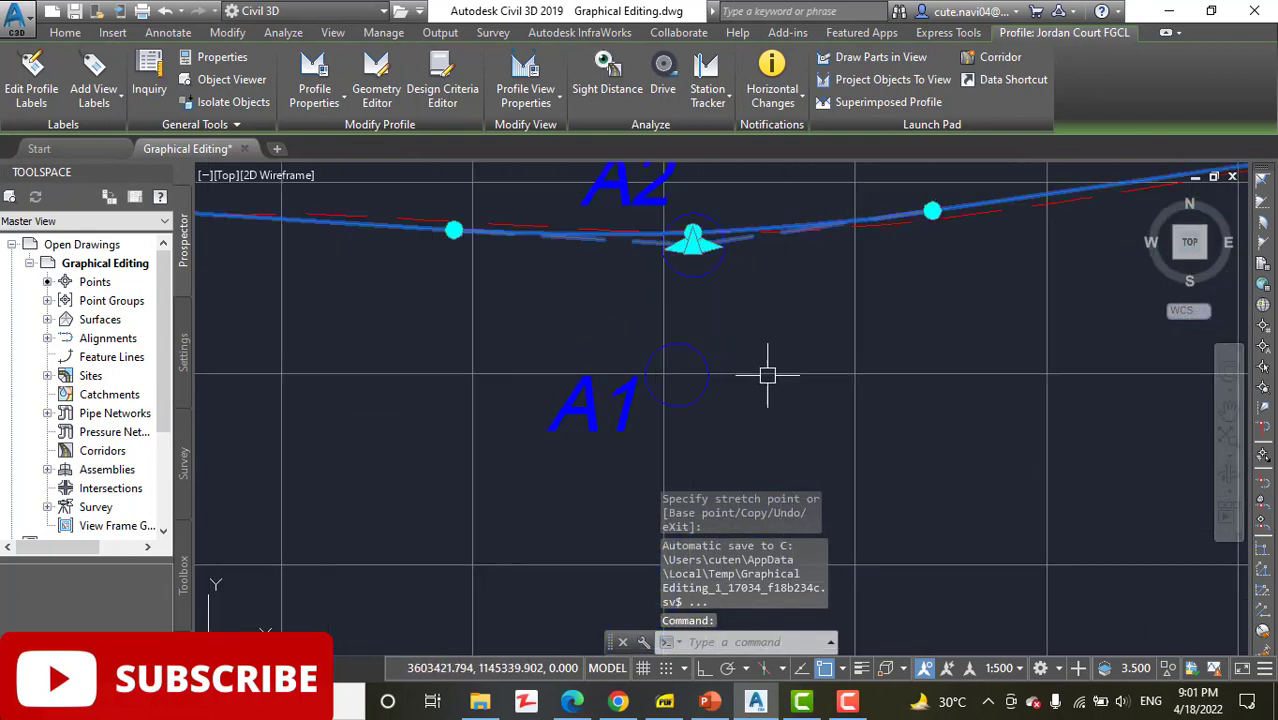
mouse_move(770, 280)
middle_mouse_down()
mouse_move(755, 405)
mouse_move(707, 277)
mouse_move(721, 369)
middle_mouse_up()
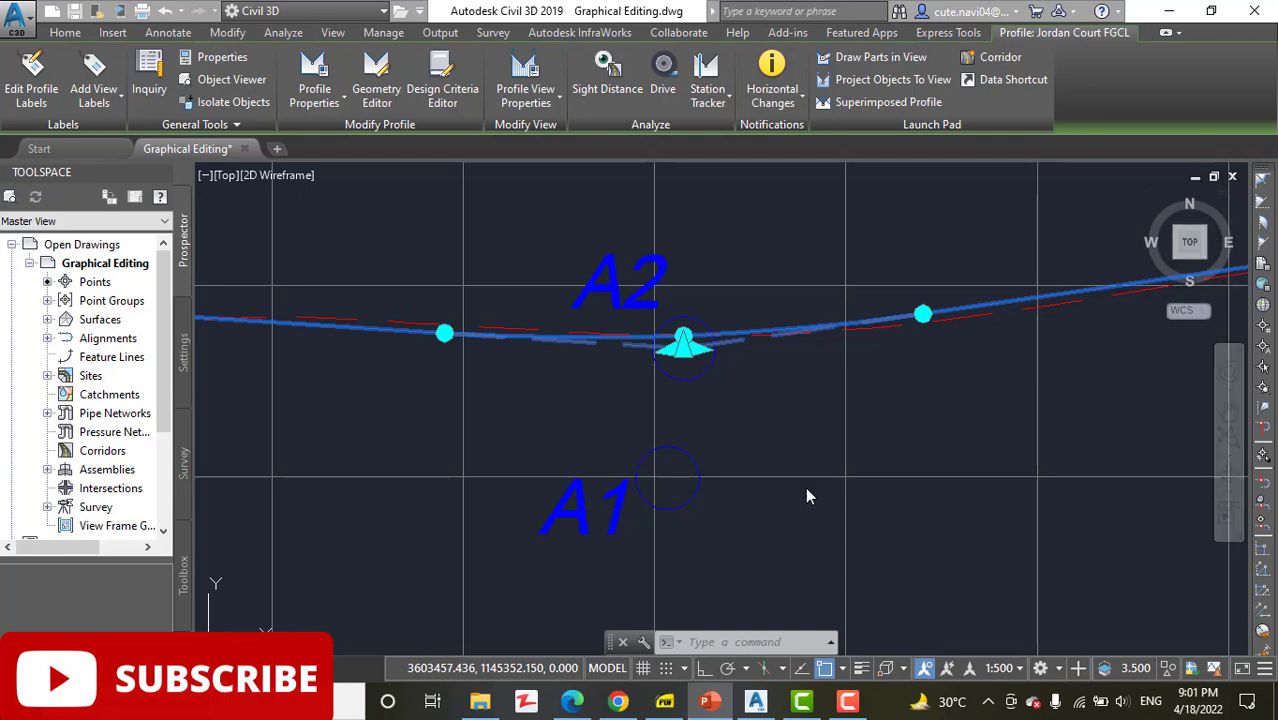
Pan along the profile to bring the B1 crest curve into close view
middle_click_drag(846, 448, 691, 483)
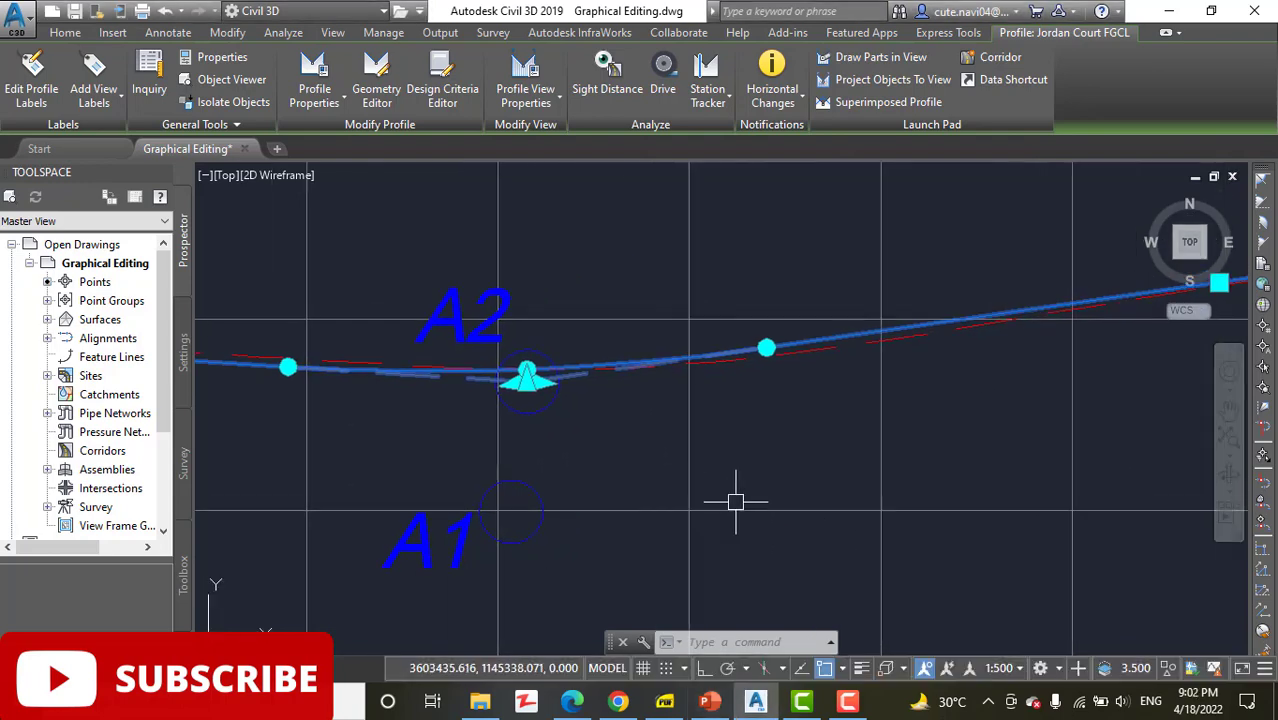
scroll(766, 488, "down", 3)
middle_click_drag(813, 499, 570, 516)
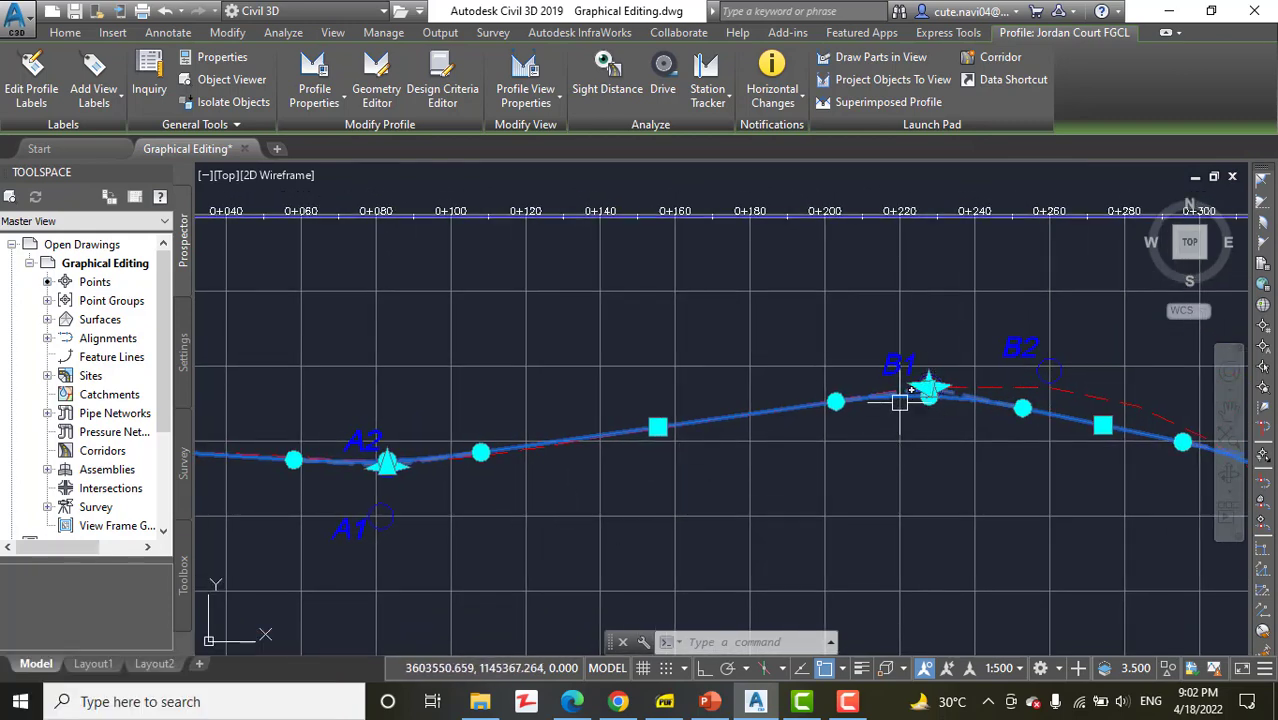
scroll(915, 380, "up", 5)
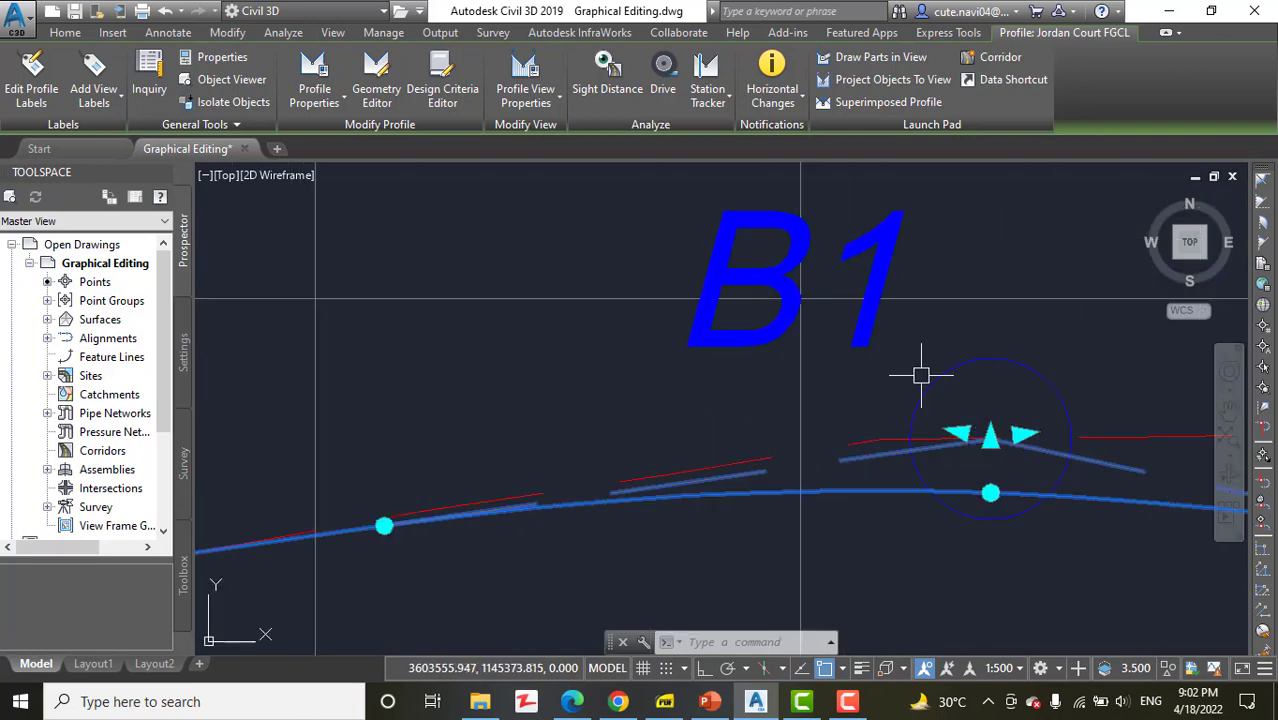
scroll(990, 437, "up", 1)
Stretch the B1 PVI grip and snap it to the centre of the B2 circle
left_click(991, 440)
scroll(991, 440, "down", 5)
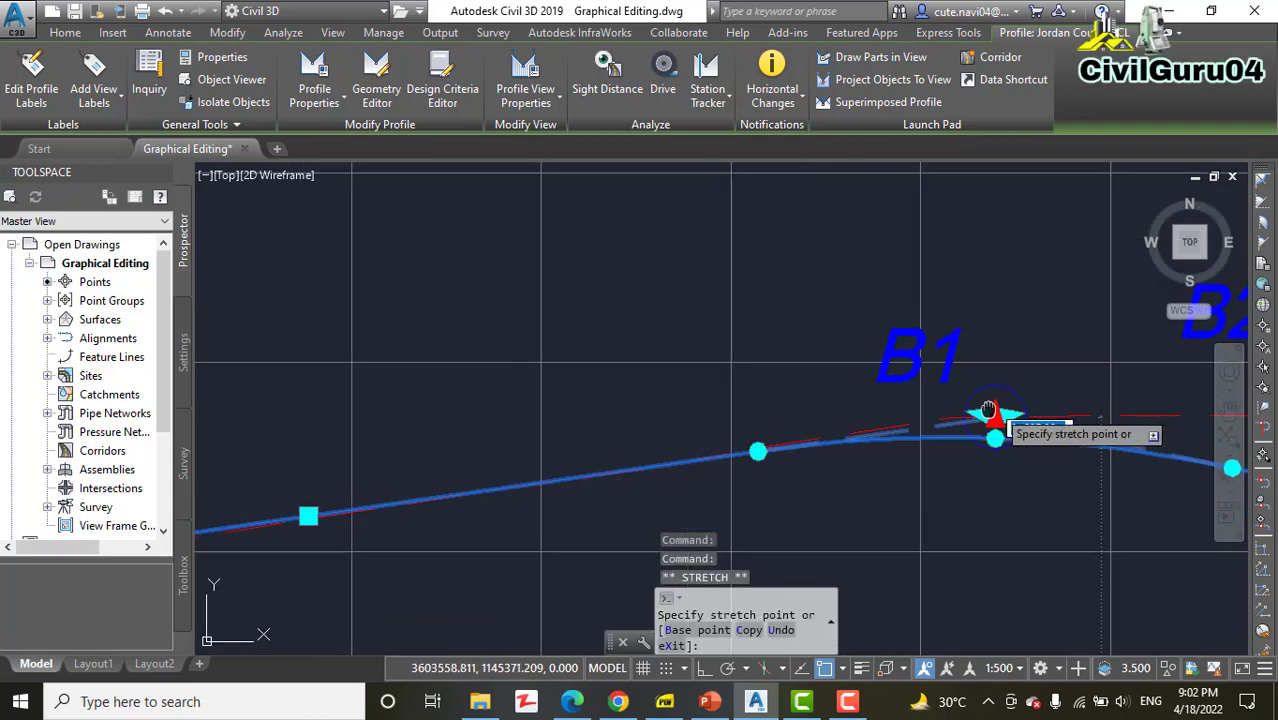
middle_click_drag(988, 410, 693, 465)
middle_click_drag(844, 422, 673, 392)
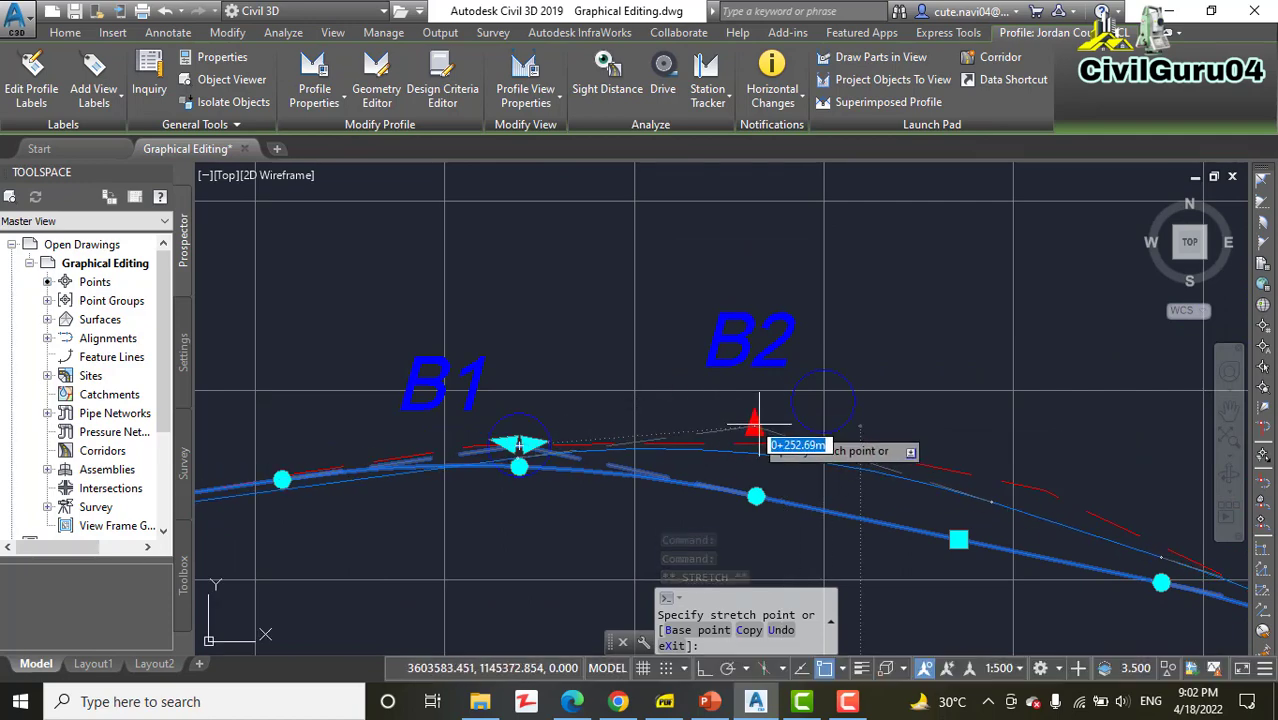
scroll(765, 428, "up", 5)
left_click(981, 345)
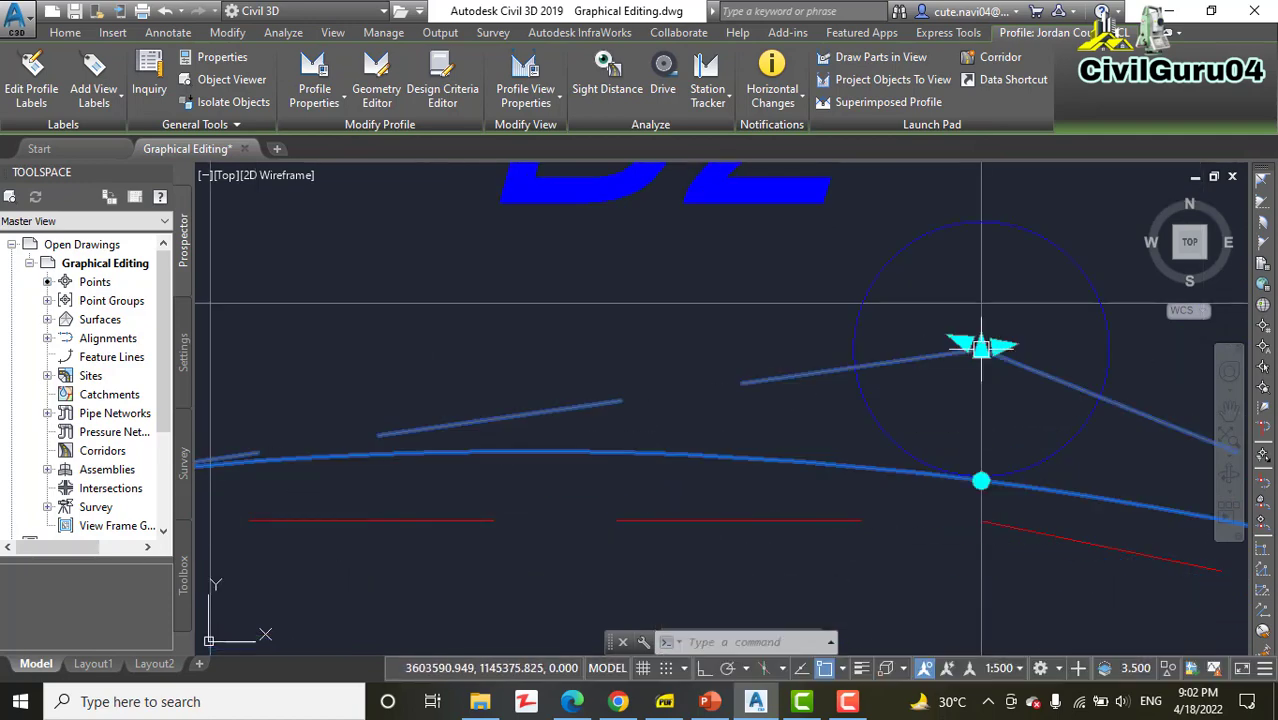
left_click(981, 345)
scroll(960, 380, "down", 5)
scroll(753, 352, "up", 2)
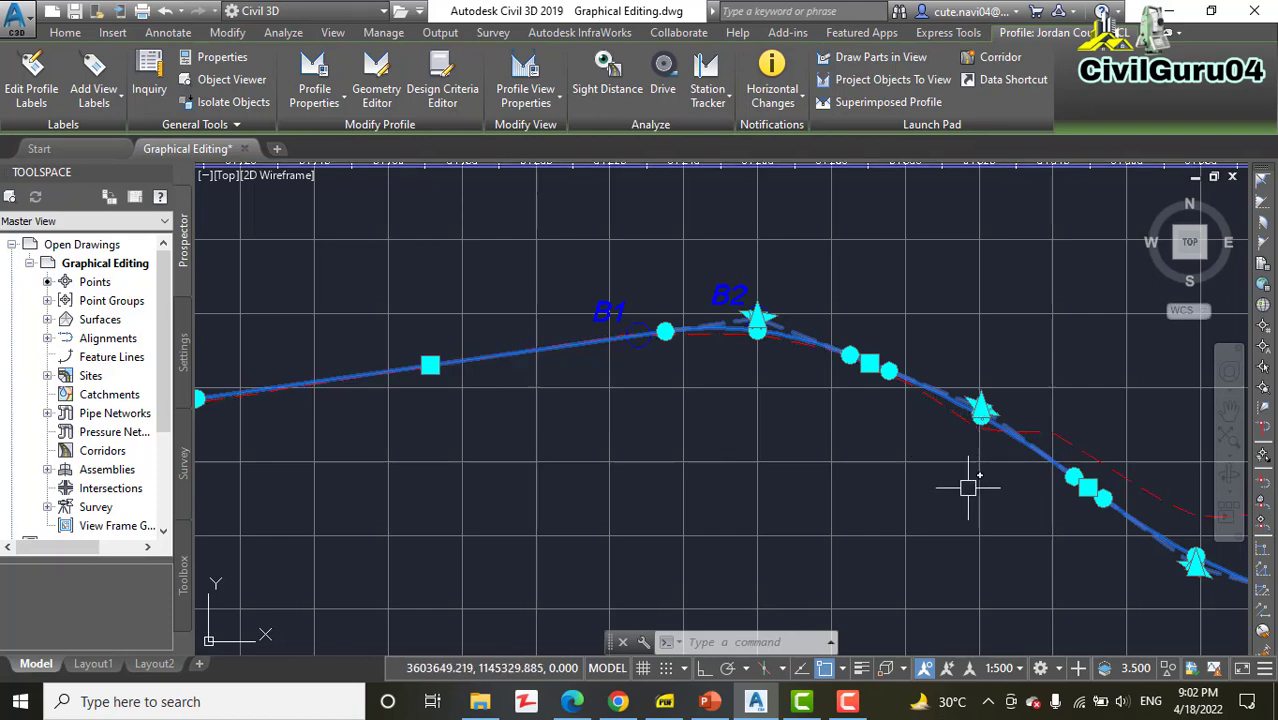
Stretch the FGCL profile grip at C1 up to point C2 on existing ground
middle_click_drag(976, 405, 577, 310)
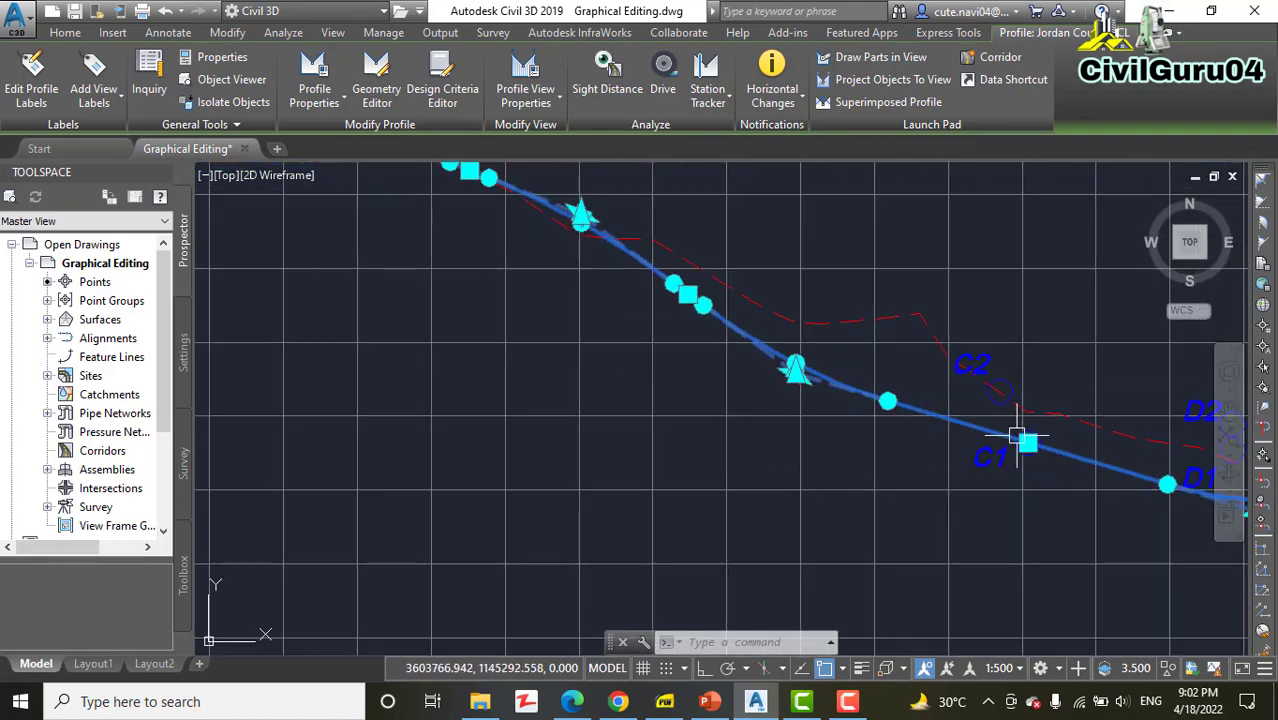
scroll(1017, 437, "up", 3)
left_click(1006, 461)
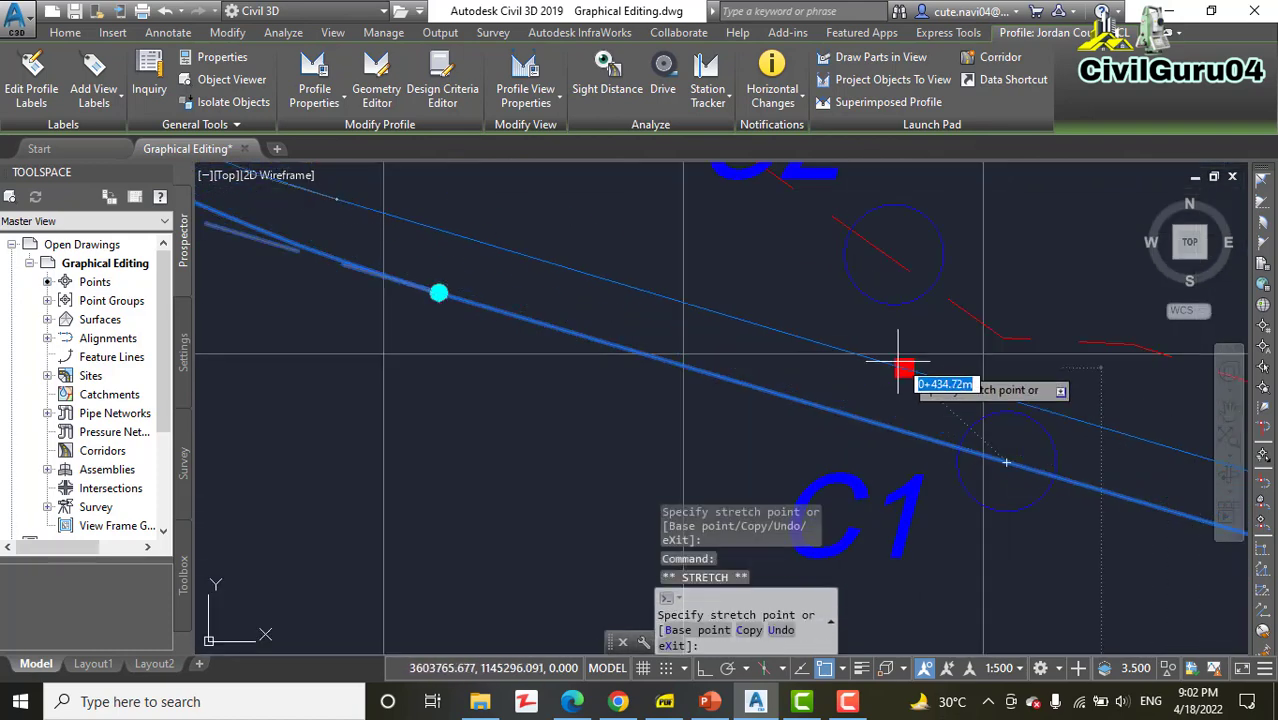
middle_click_drag(907, 362, 918, 435)
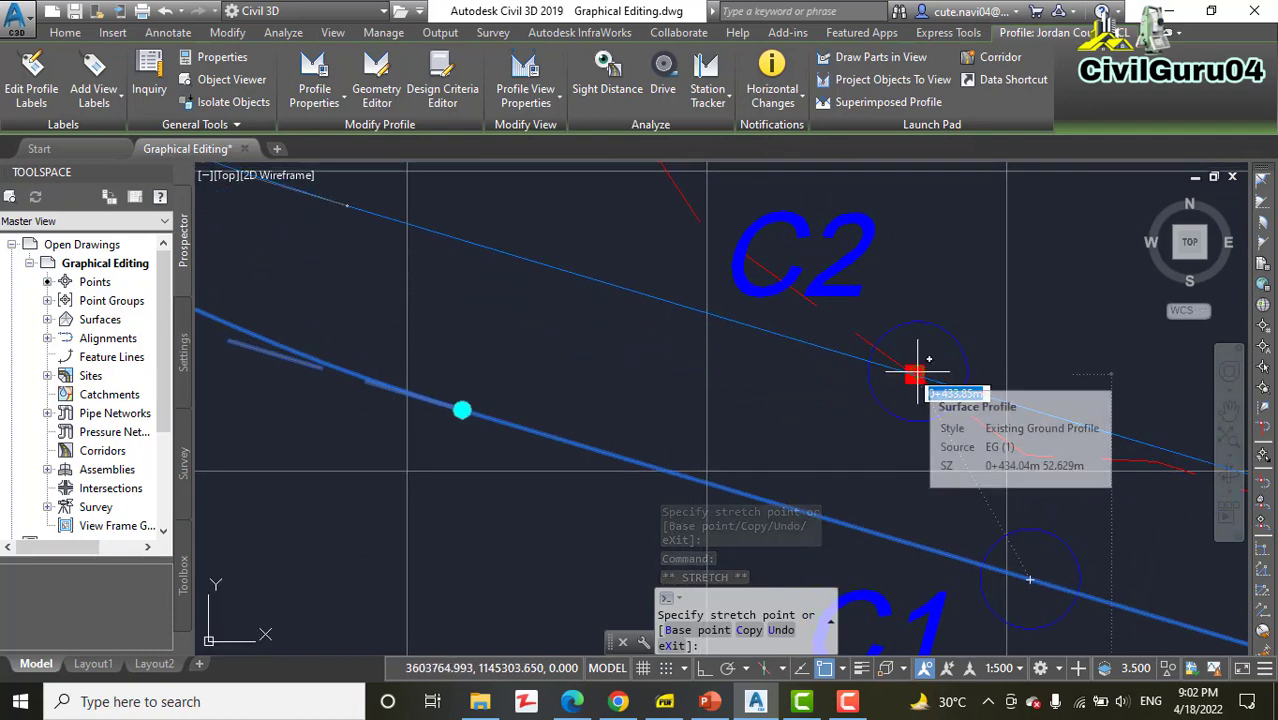
scroll(918, 372, "up", 4)
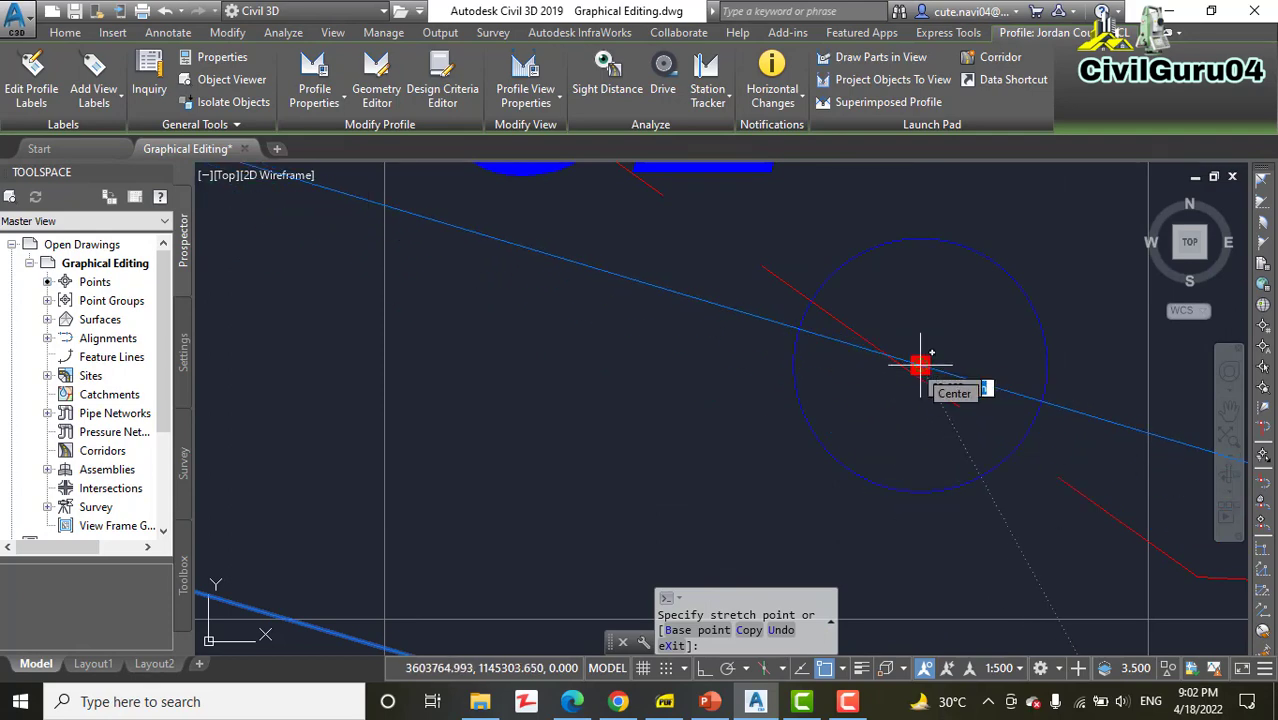
left_click(920, 365)
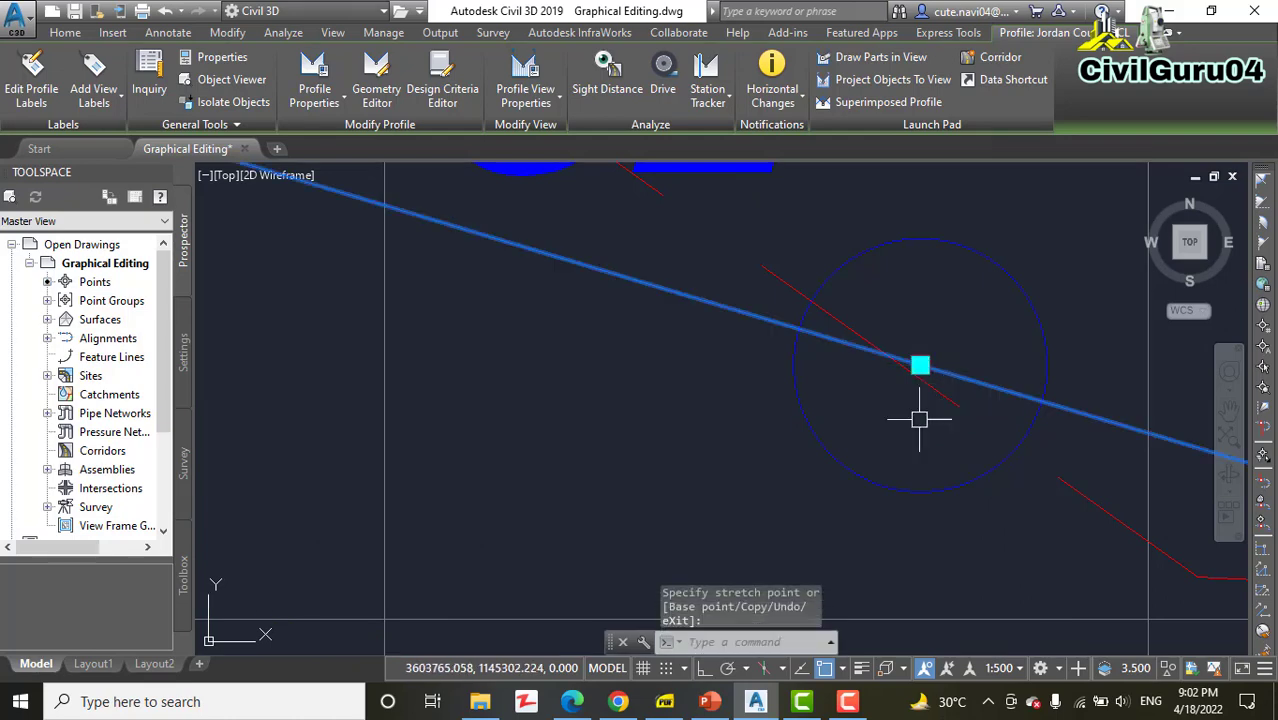
scroll(918, 414, "down", 5)
Drag the vertical curve's middle grip near D1 so the curve passes through point D2
middle_click_drag(893, 499, 725, 311)
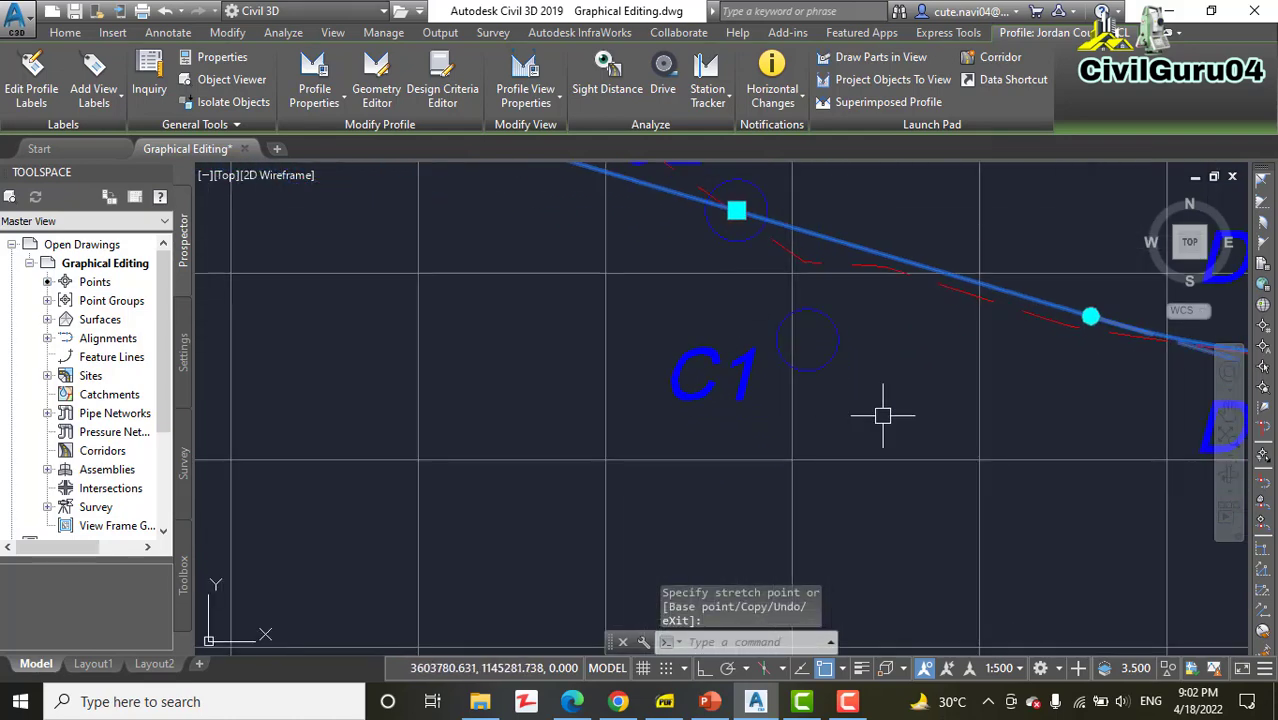
middle_click_drag(899, 451, 689, 407)
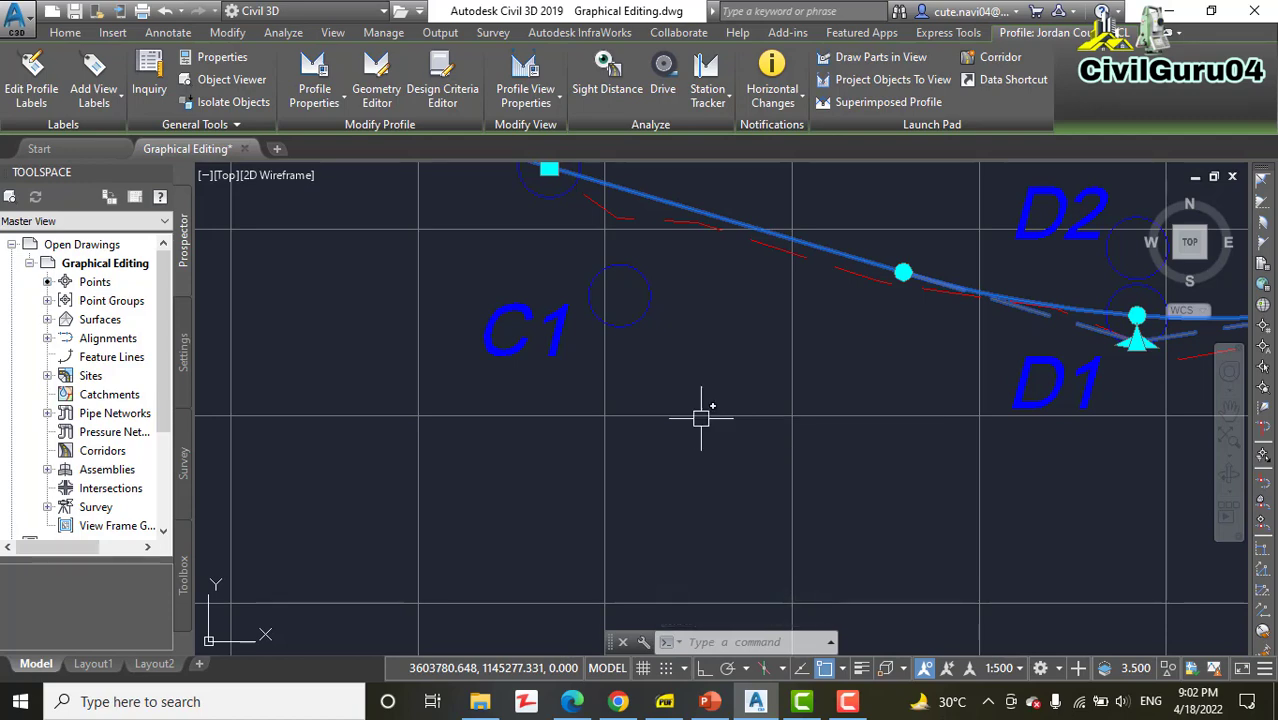
mouse_move(827, 434)
middle_mouse_down()
mouse_move(853, 434)
mouse_move(765, 519)
mouse_move(822, 422)
mouse_move(878, 402)
middle_mouse_up()
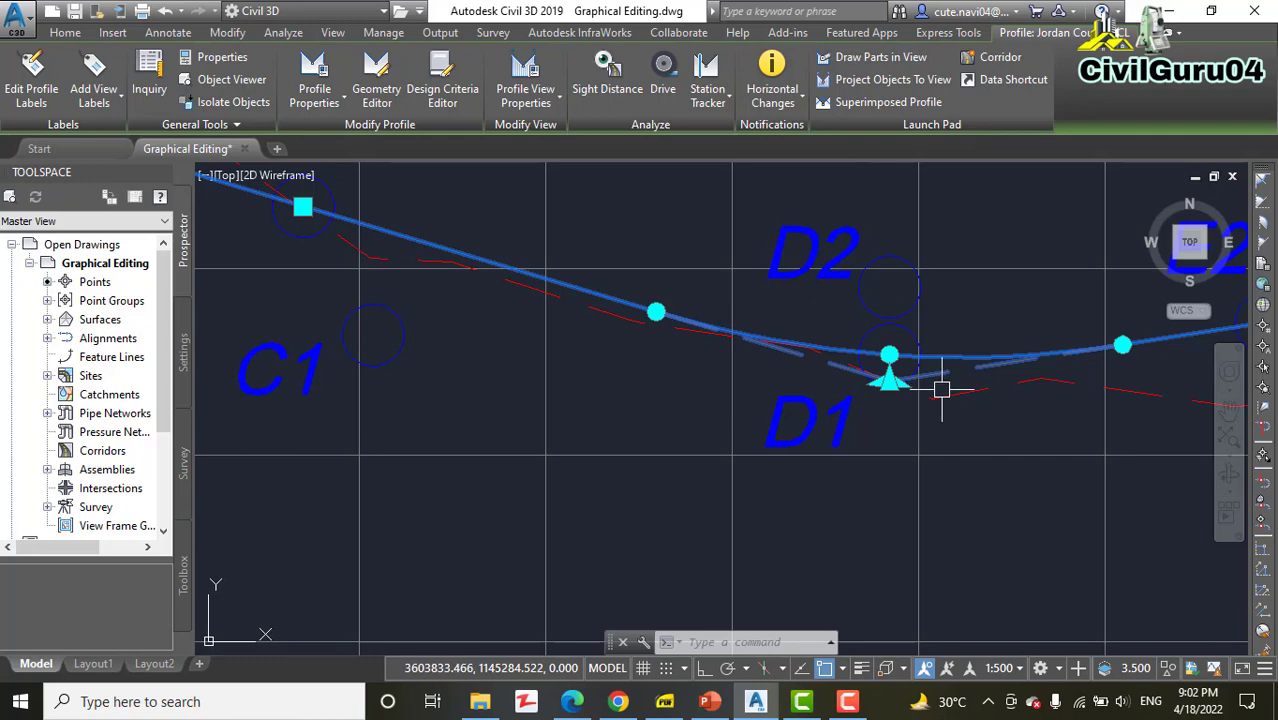
scroll(941, 389, "up", 5)
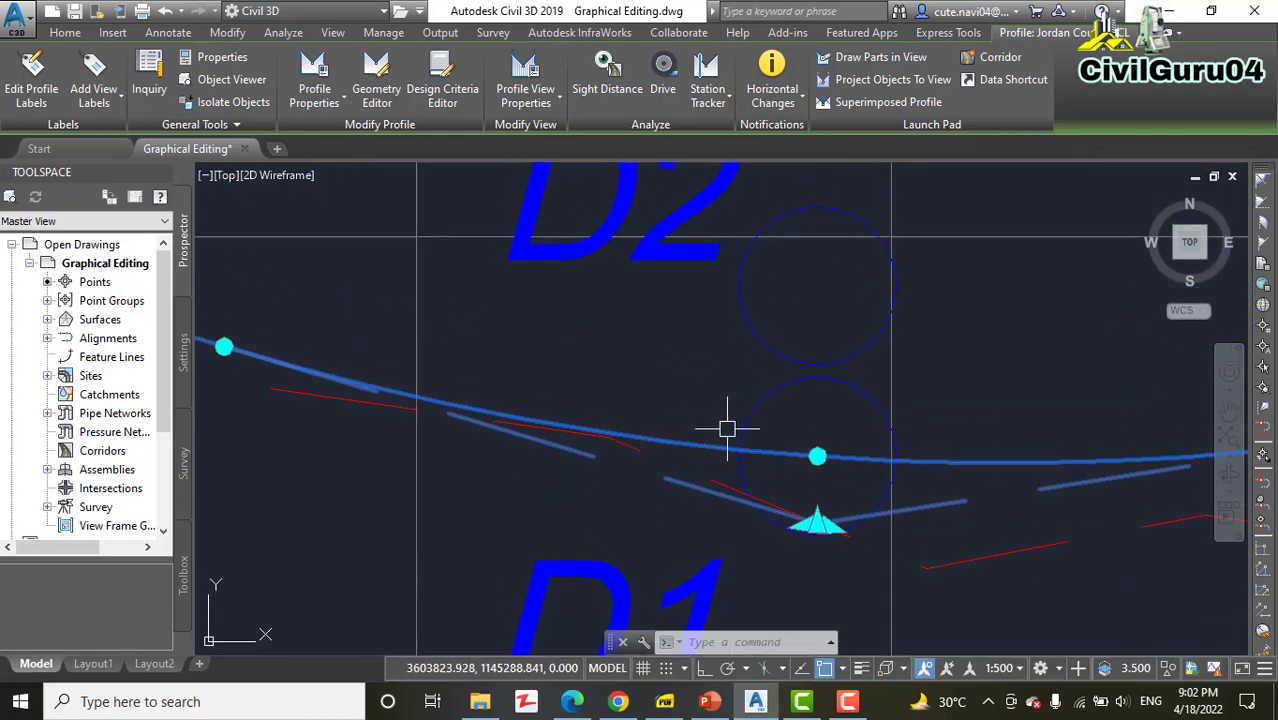
scroll(727, 424, "down", 2)
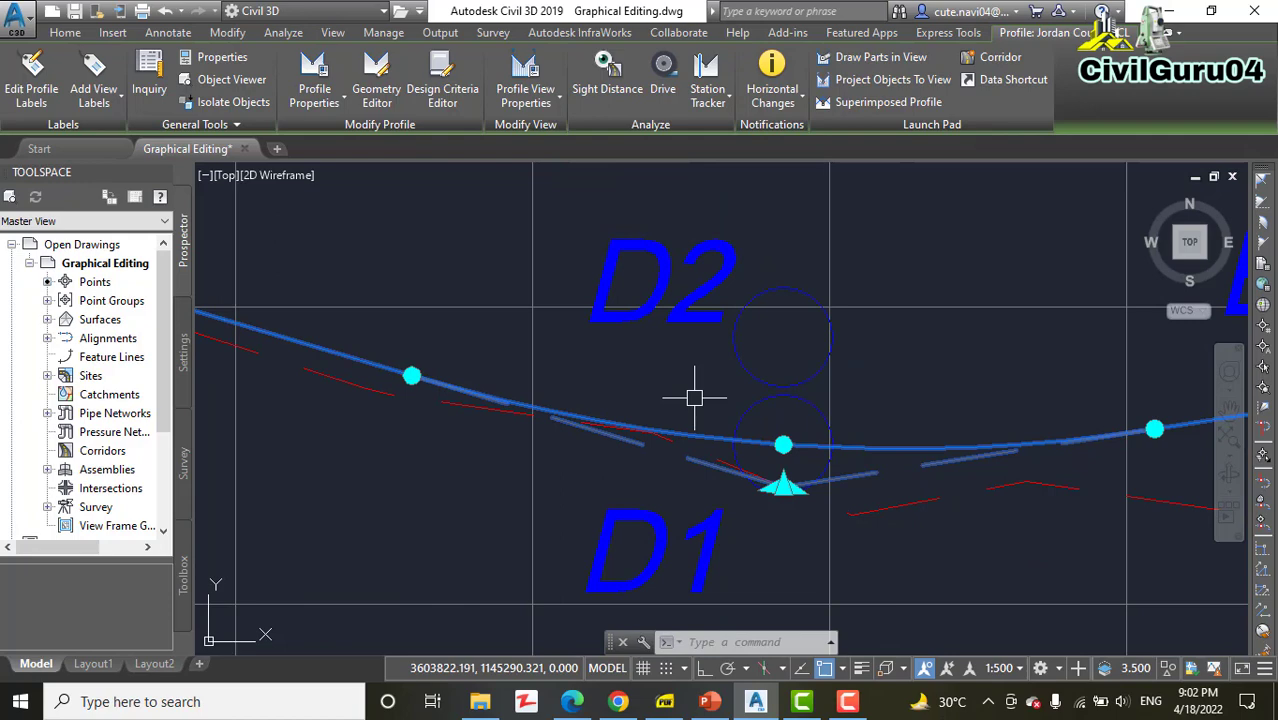
left_click(783, 444)
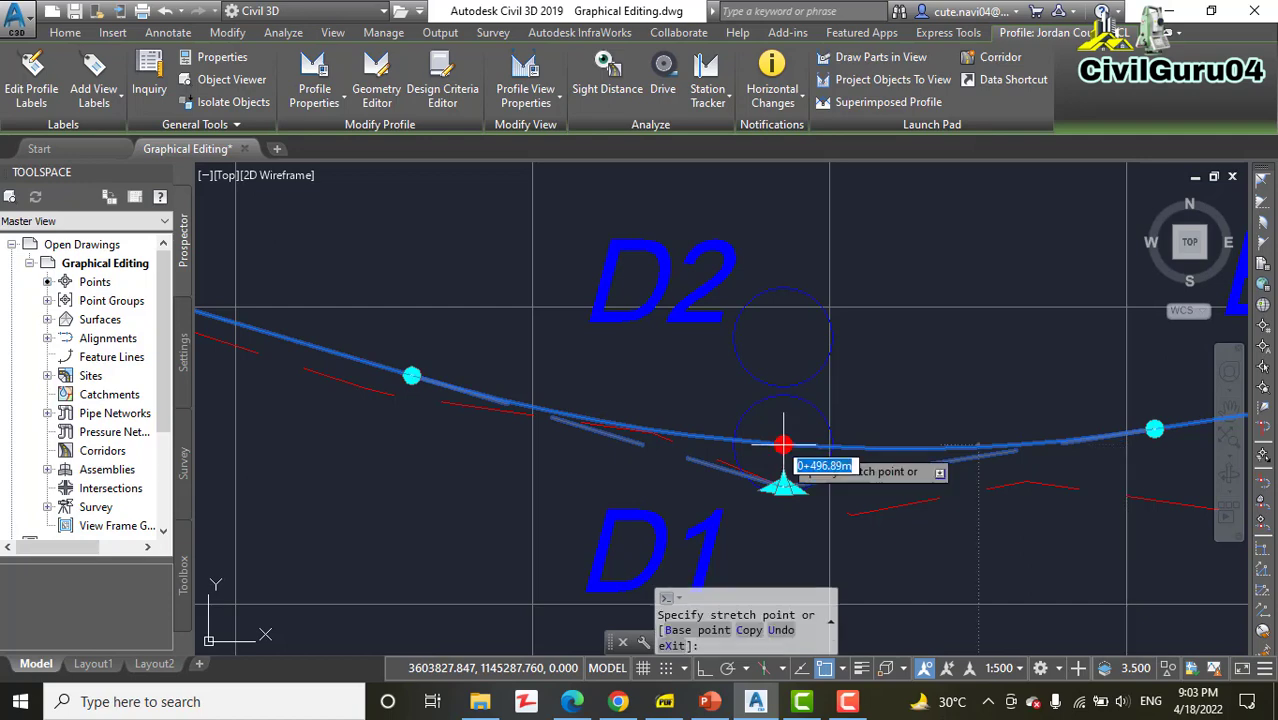
left_click(783, 338)
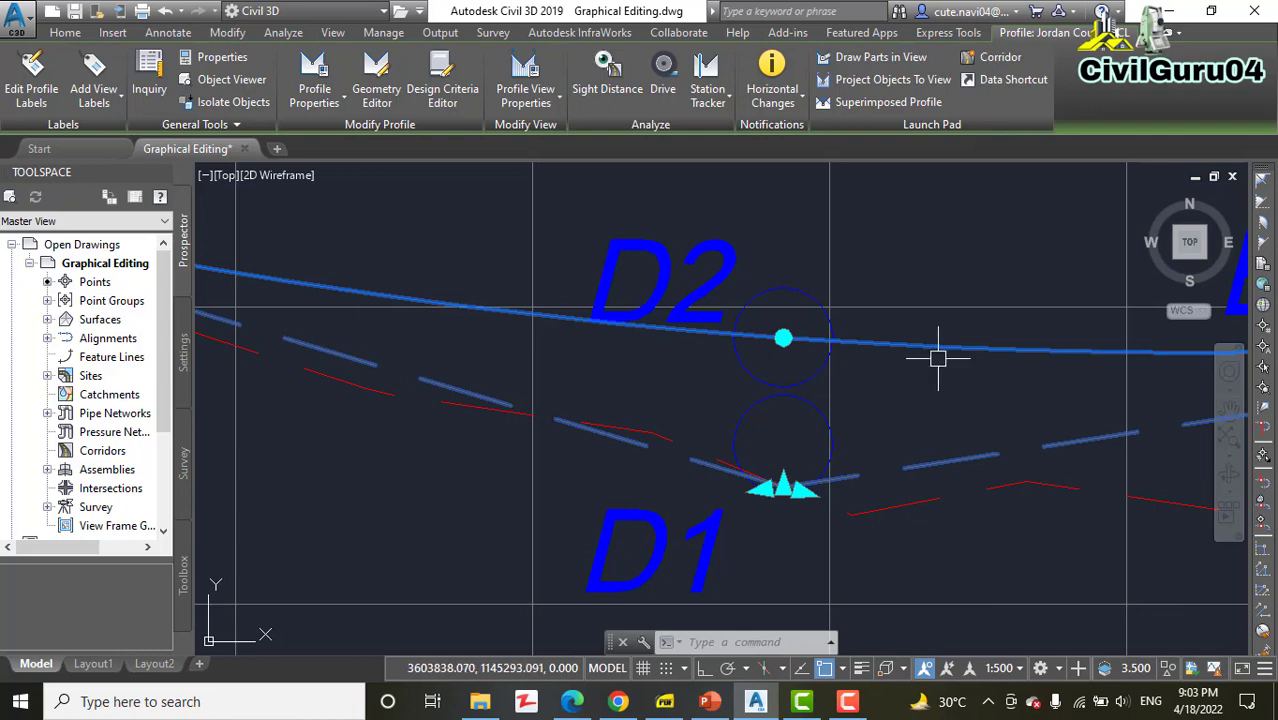
scroll(938, 358, "down", 6)
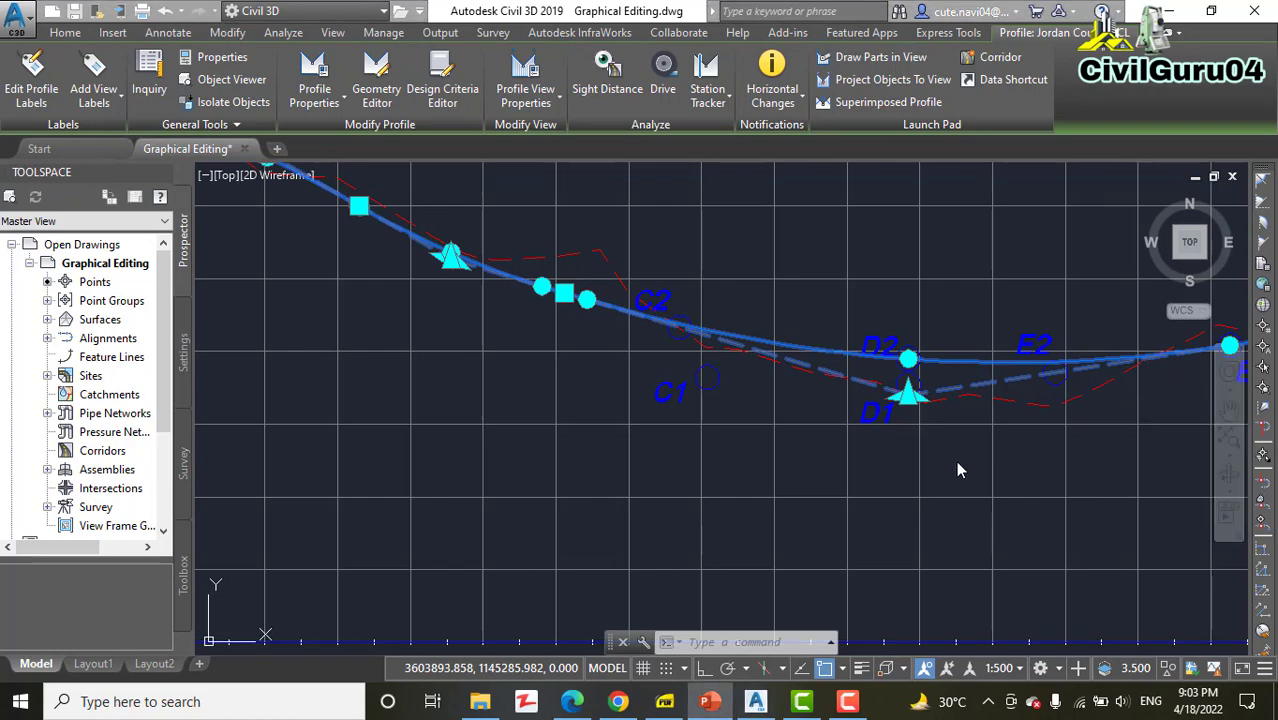
Stretch the FGCL profile's E1 grip onto the centre of the E2 circle
middle_click_drag(960, 455, 717, 435)
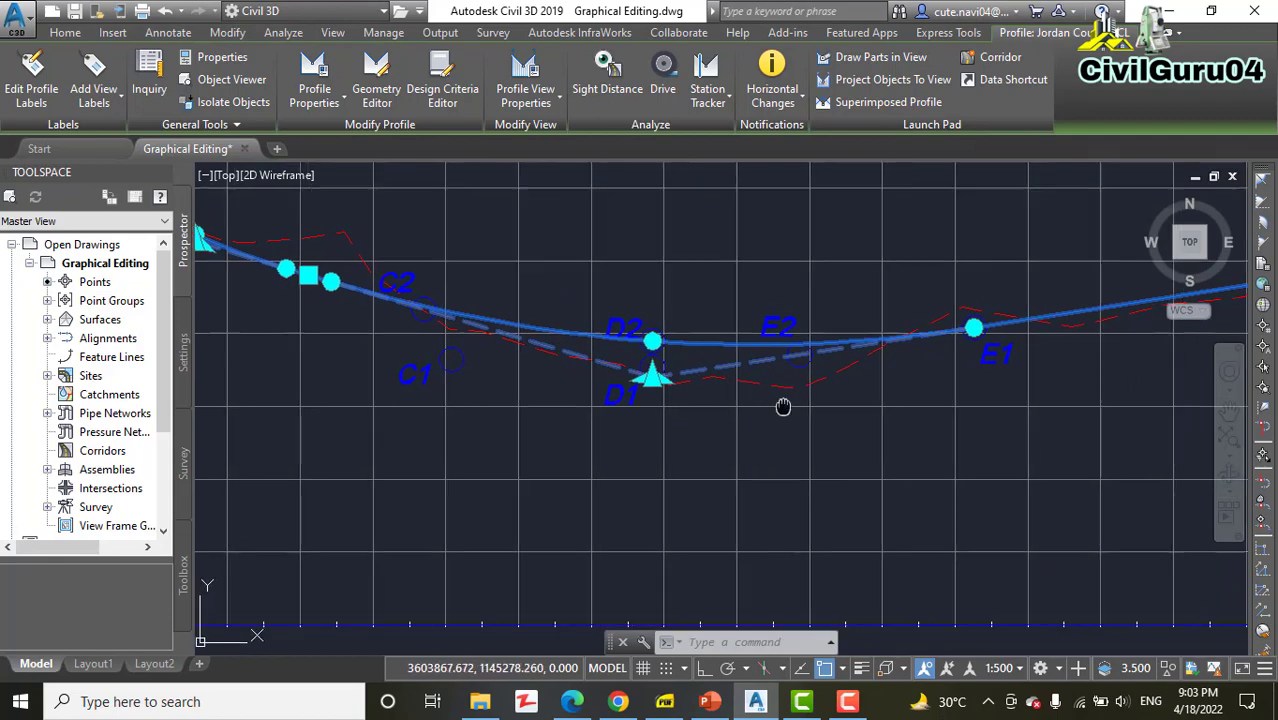
middle_click_drag(785, 405, 691, 435)
scroll(877, 370, "up", 4)
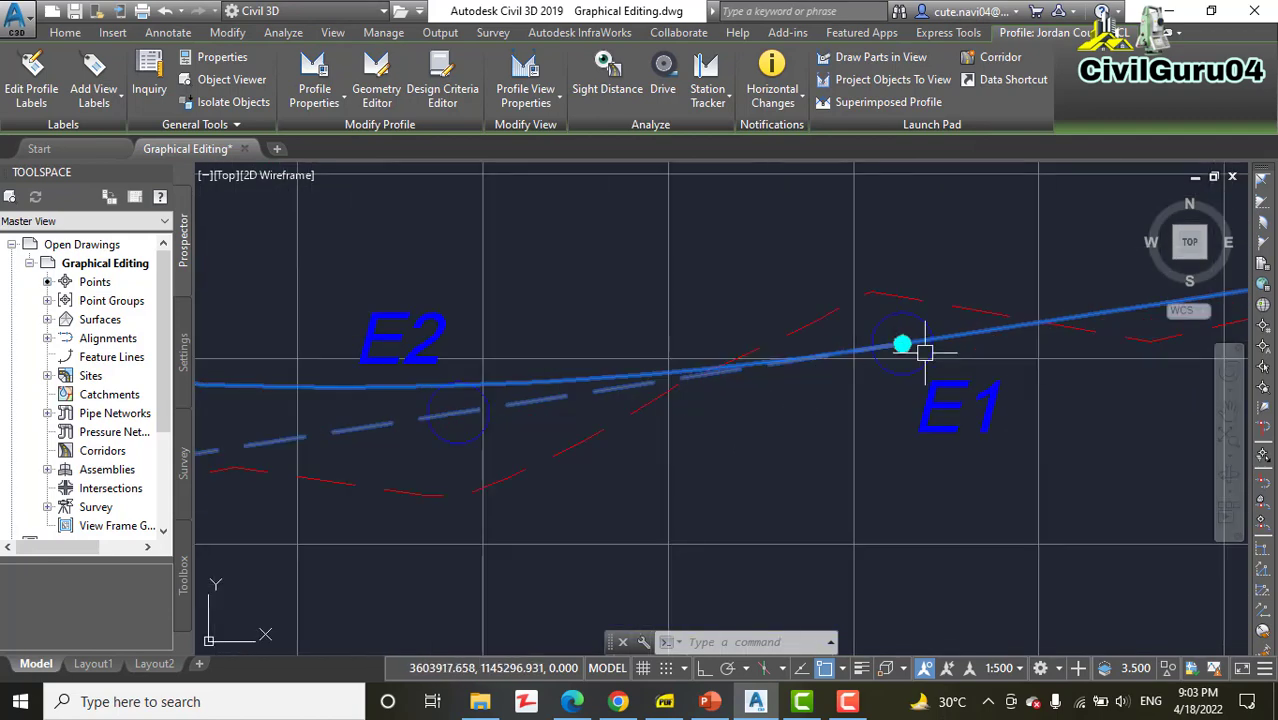
left_click(902, 344)
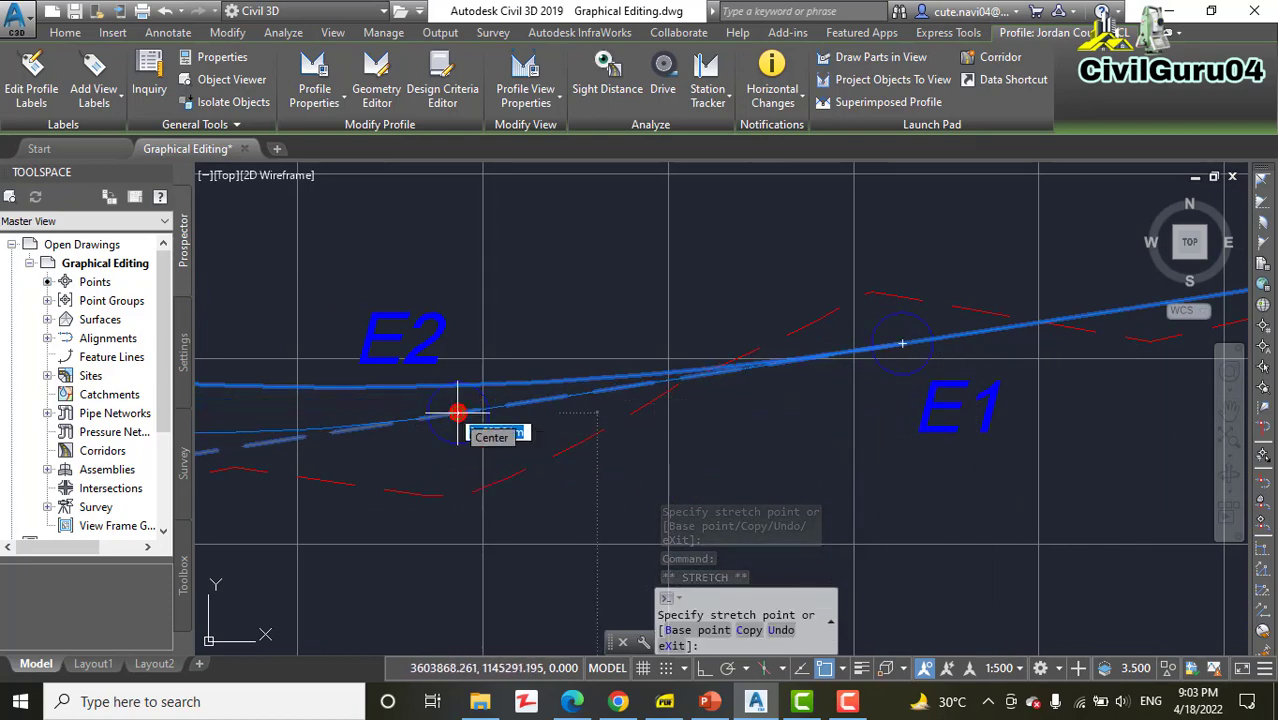
left_click(457, 412)
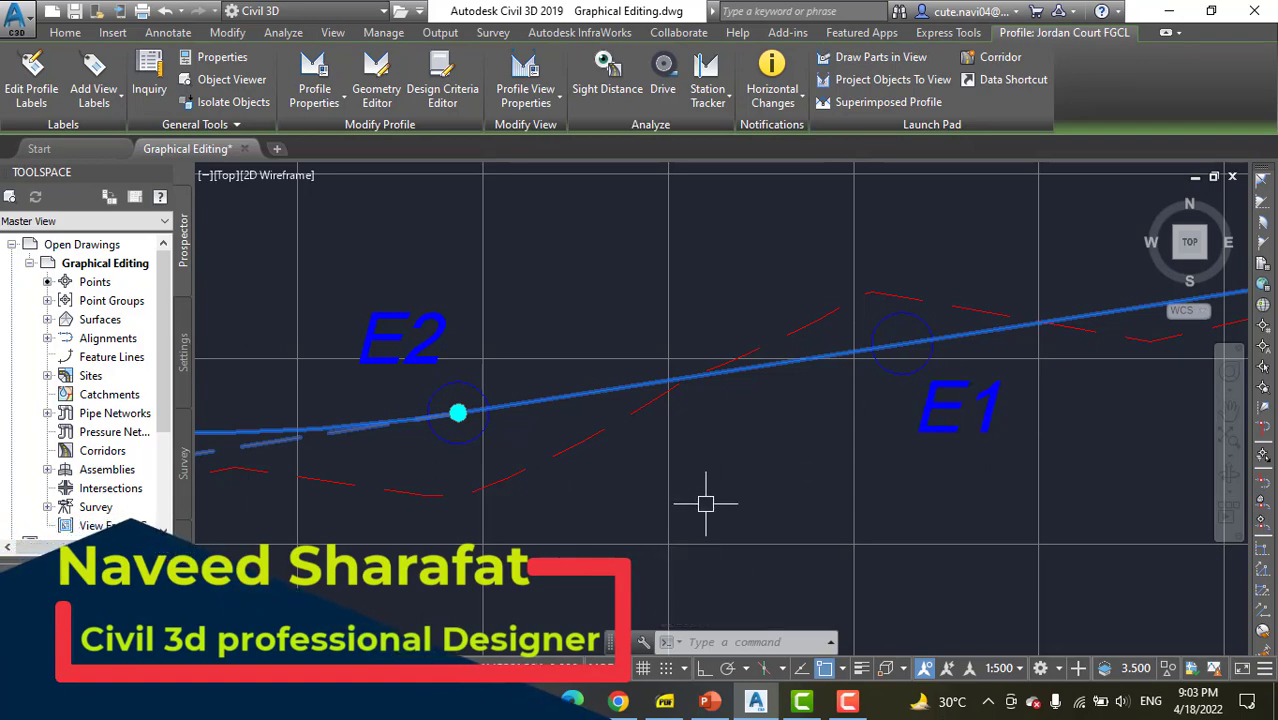
Zoom out and pan to review the whole reshaped FGCL profile, from D1 and D2 to its left end
middle_click_drag(513, 480, 799, 420)
scroll(510, 403, "down", 4)
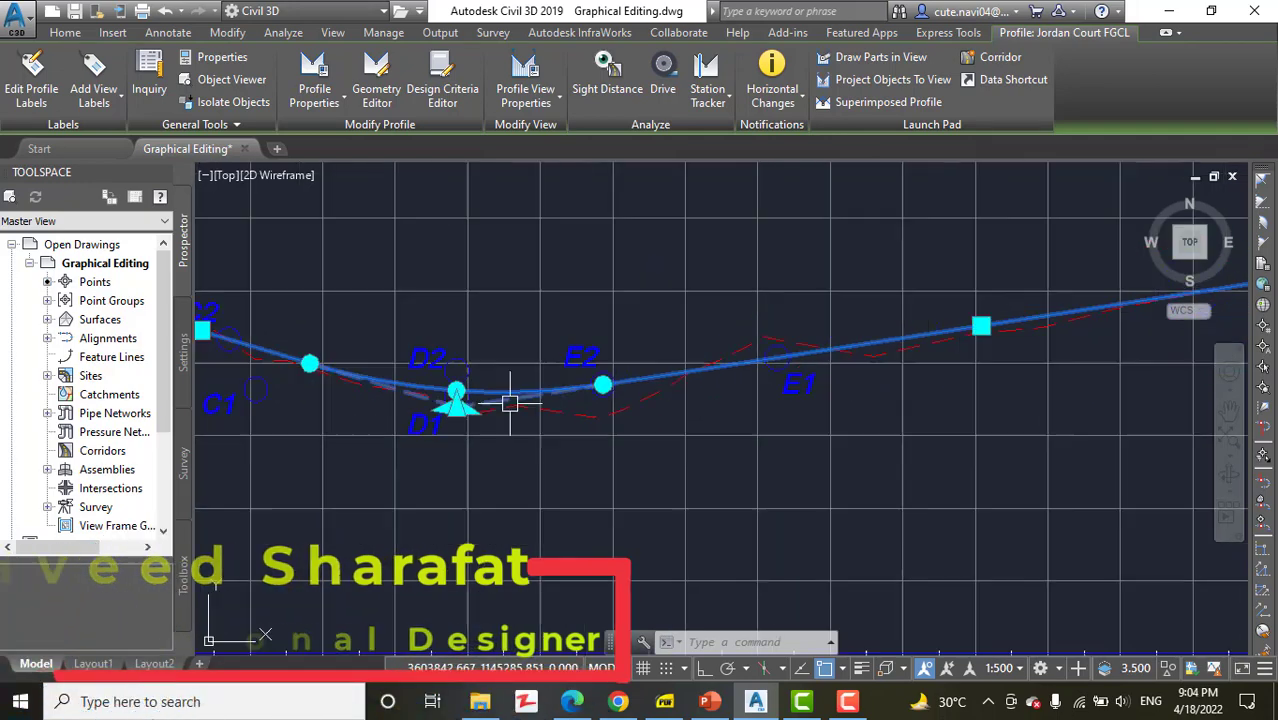
middle_click_drag(668, 415, 775, 461)
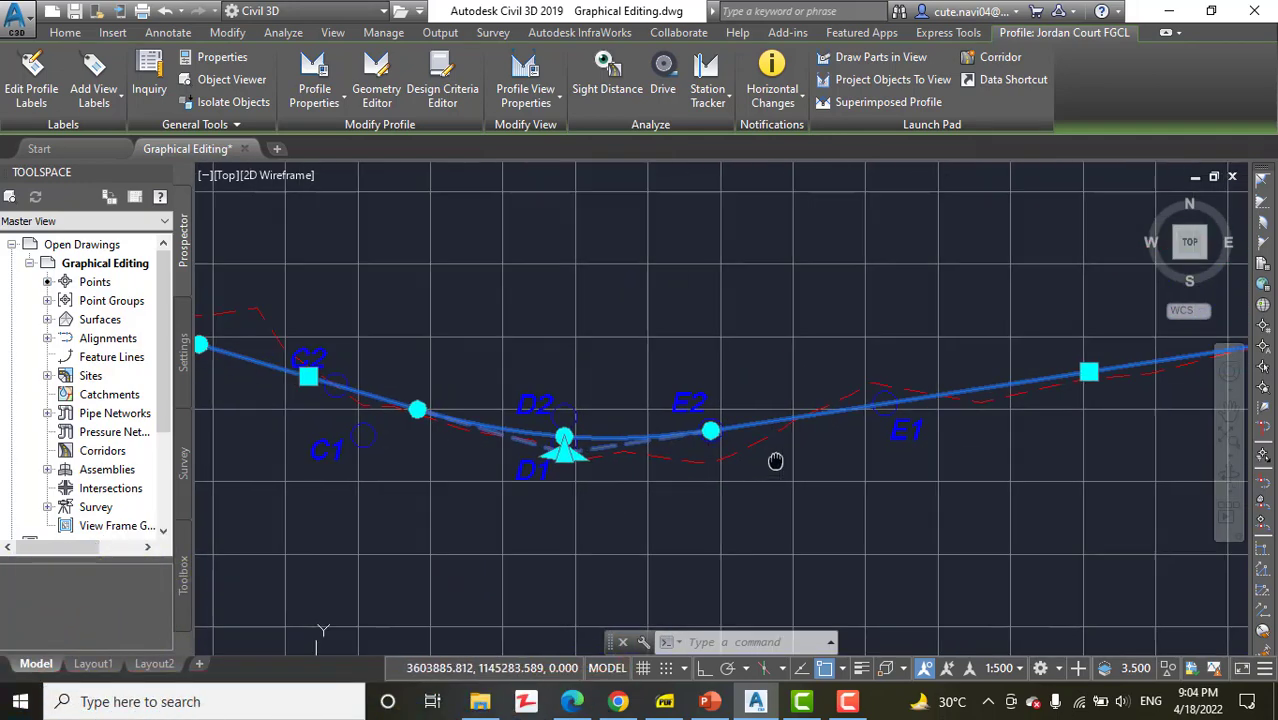
scroll(845, 436, "up", 5)
scroll(860, 468, "down", 3)
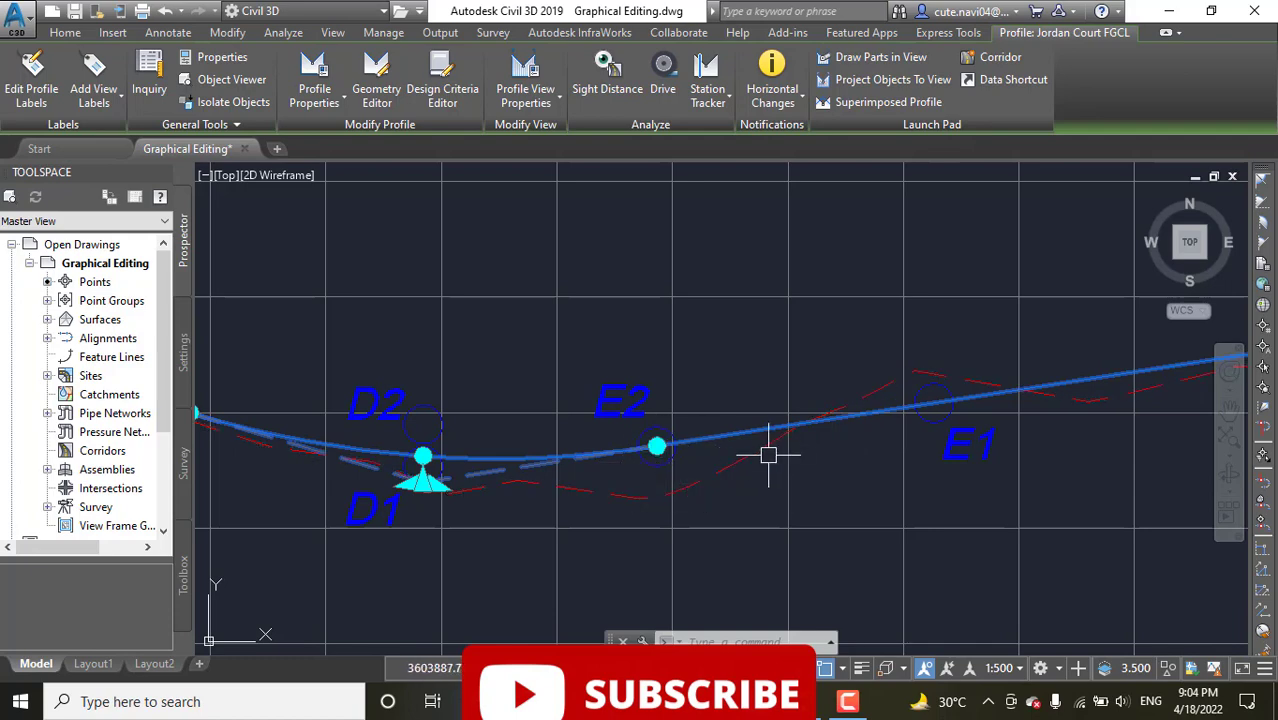
scroll(768, 455, "down", 5)
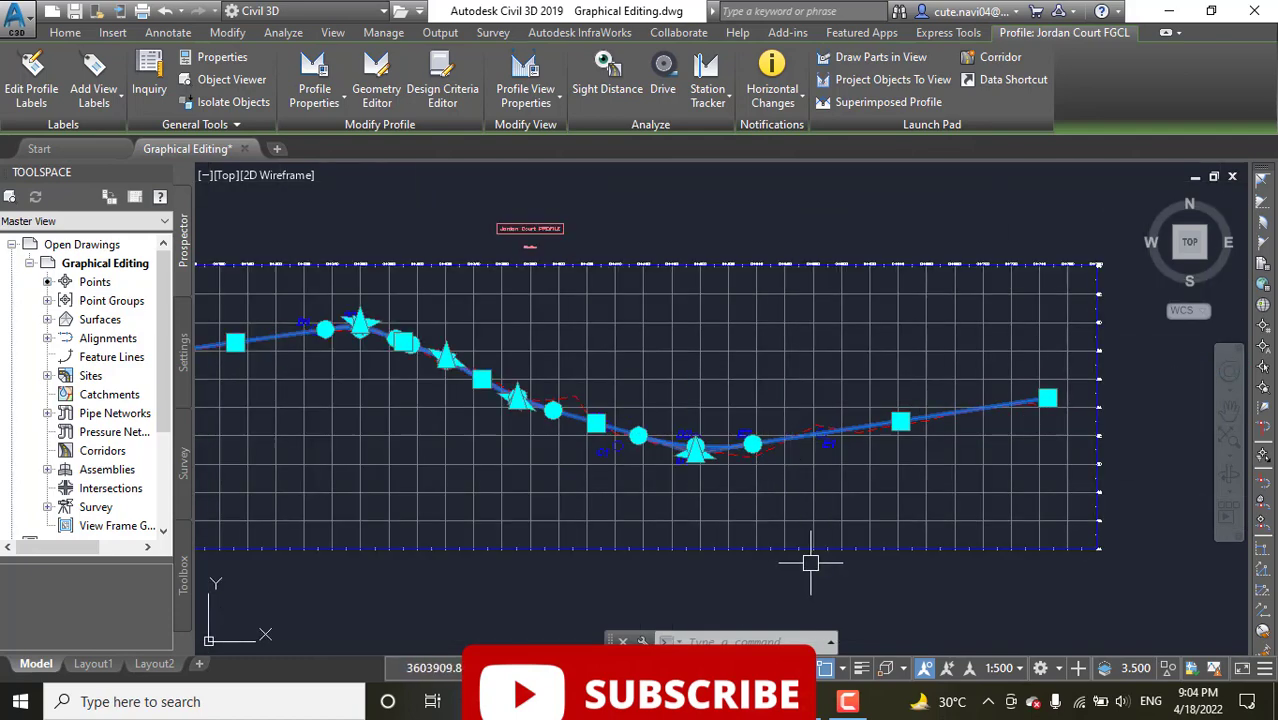
middle_click_drag(756, 534, 970, 523)
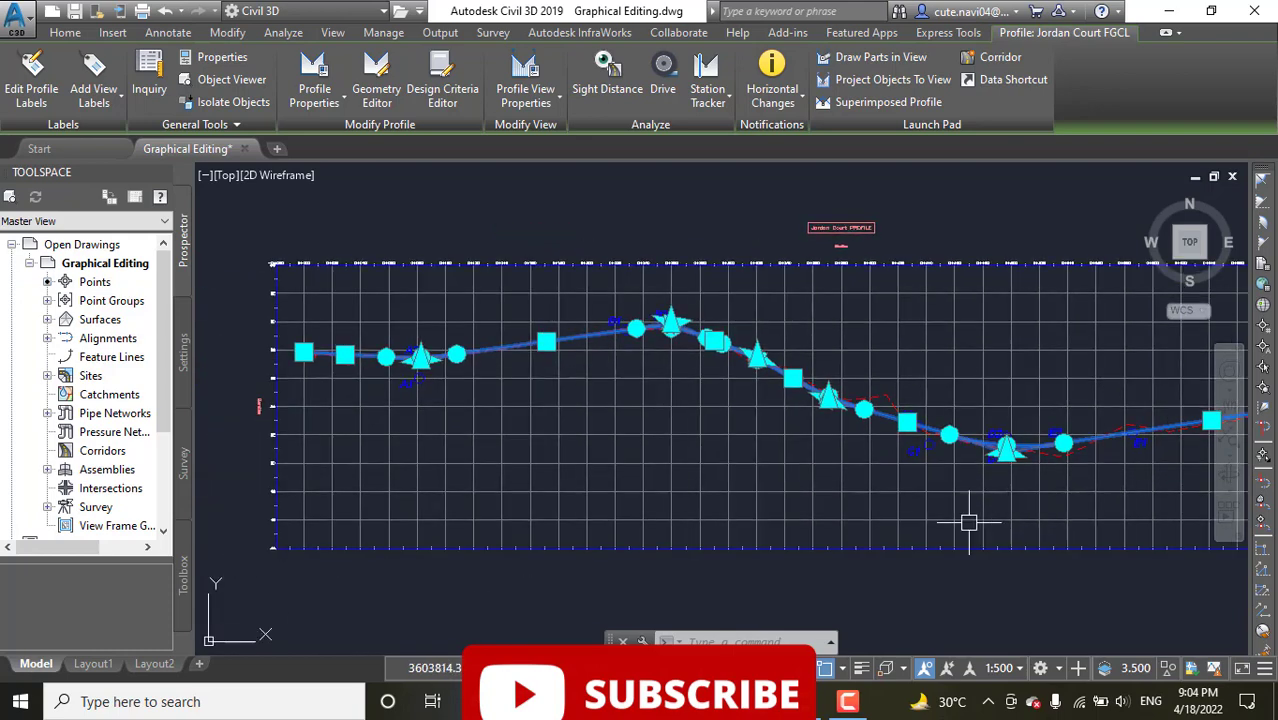
mouse_move(860, 520)
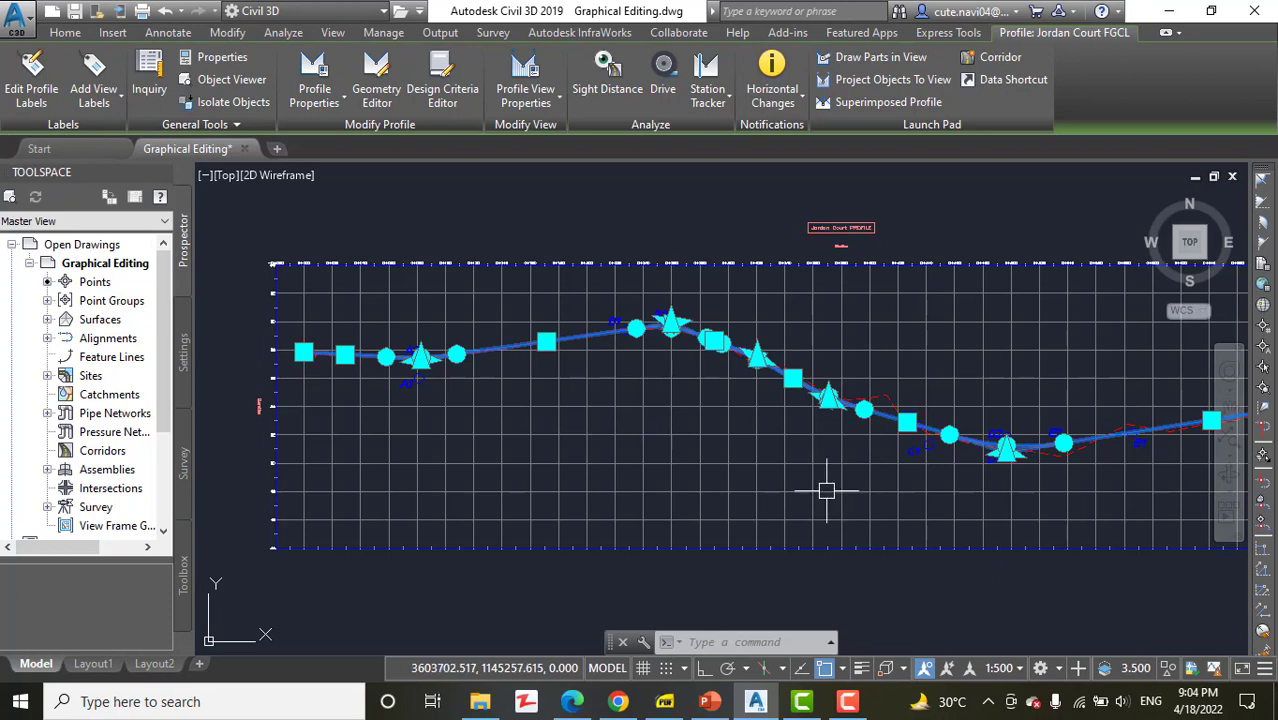
scroll(826, 490, "down", 4)
Clear the profile selection and switch to the CivilGuru04 YouTube channel page in the browser
key("Escape")
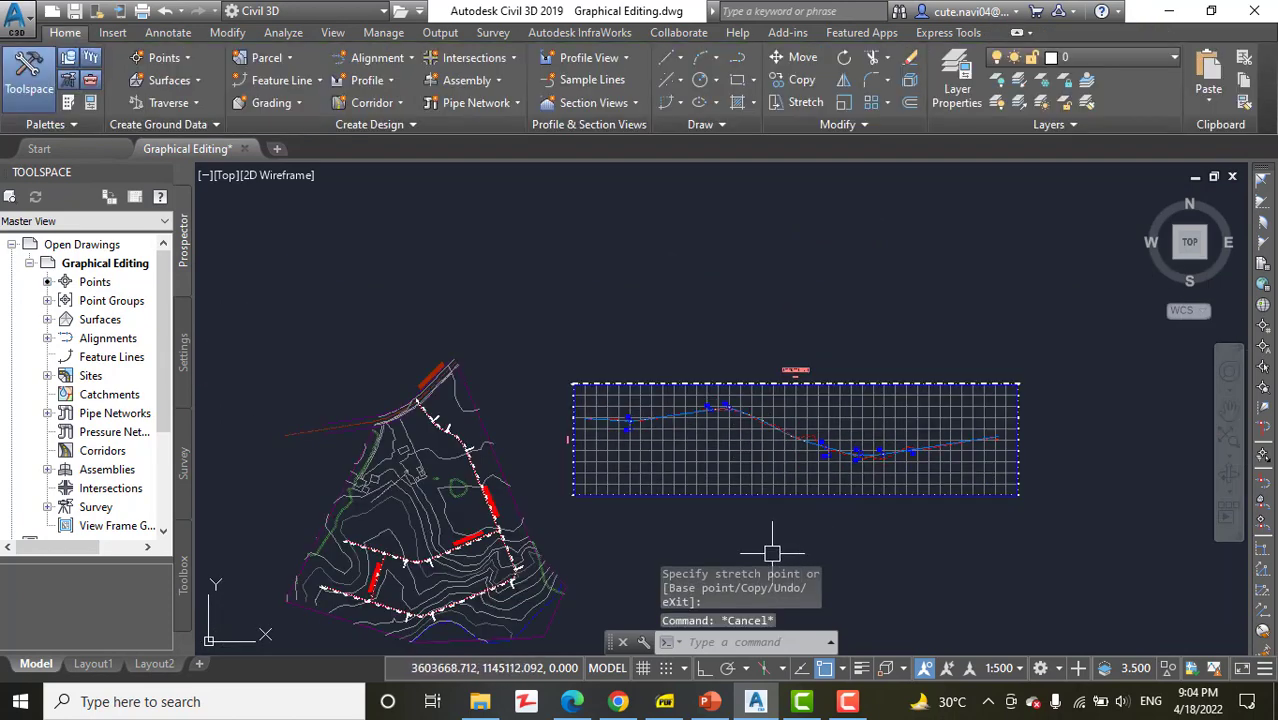
middle_click_drag(746, 387, 826, 325)
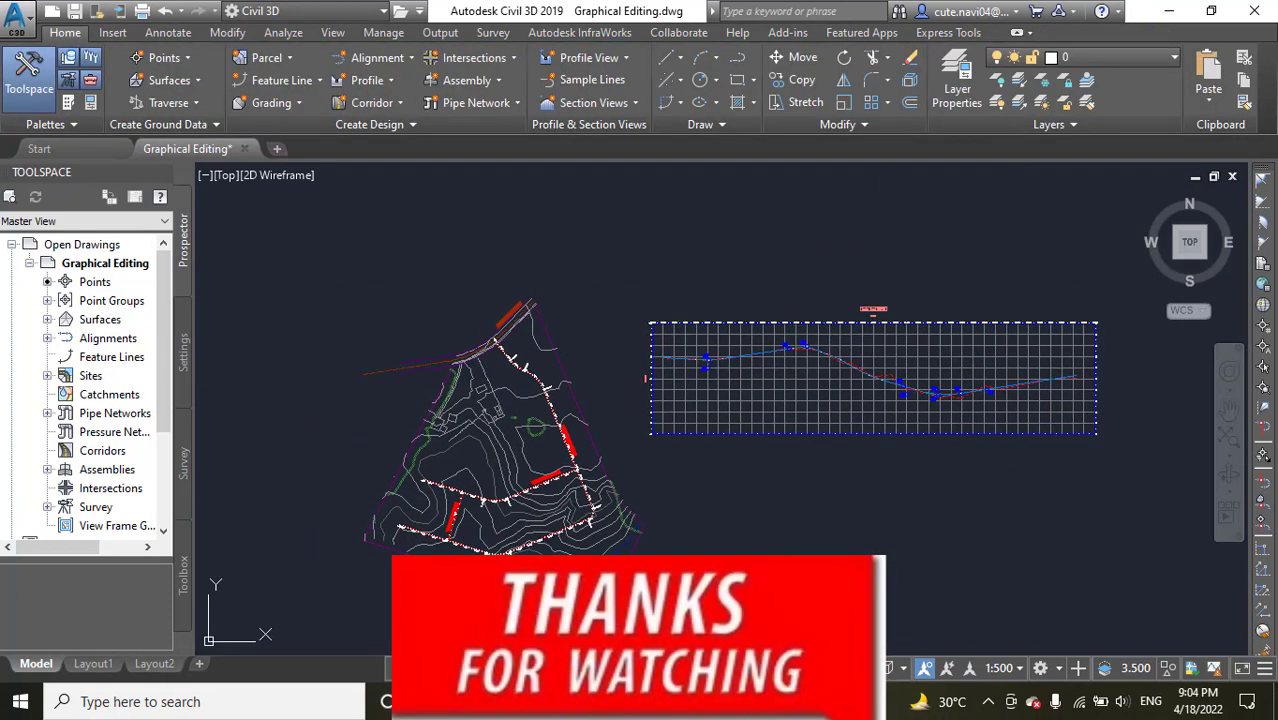
key("alt+Tab")
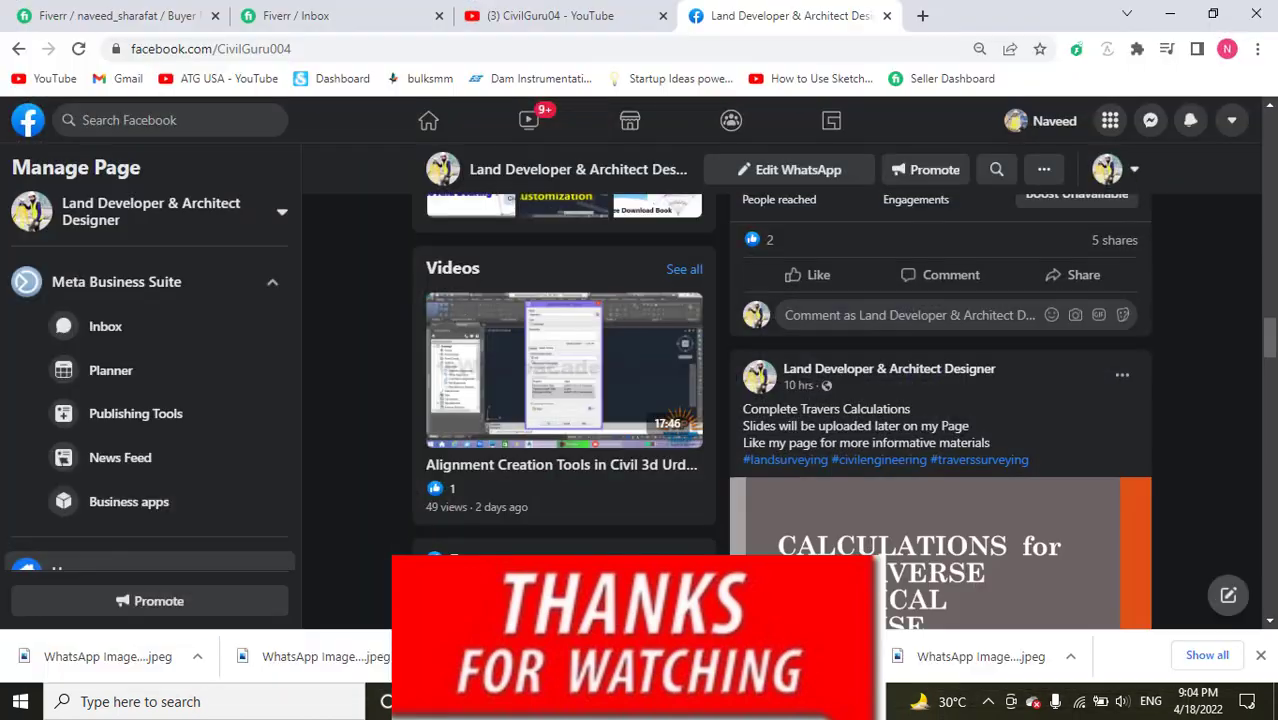
left_click(570, 16)
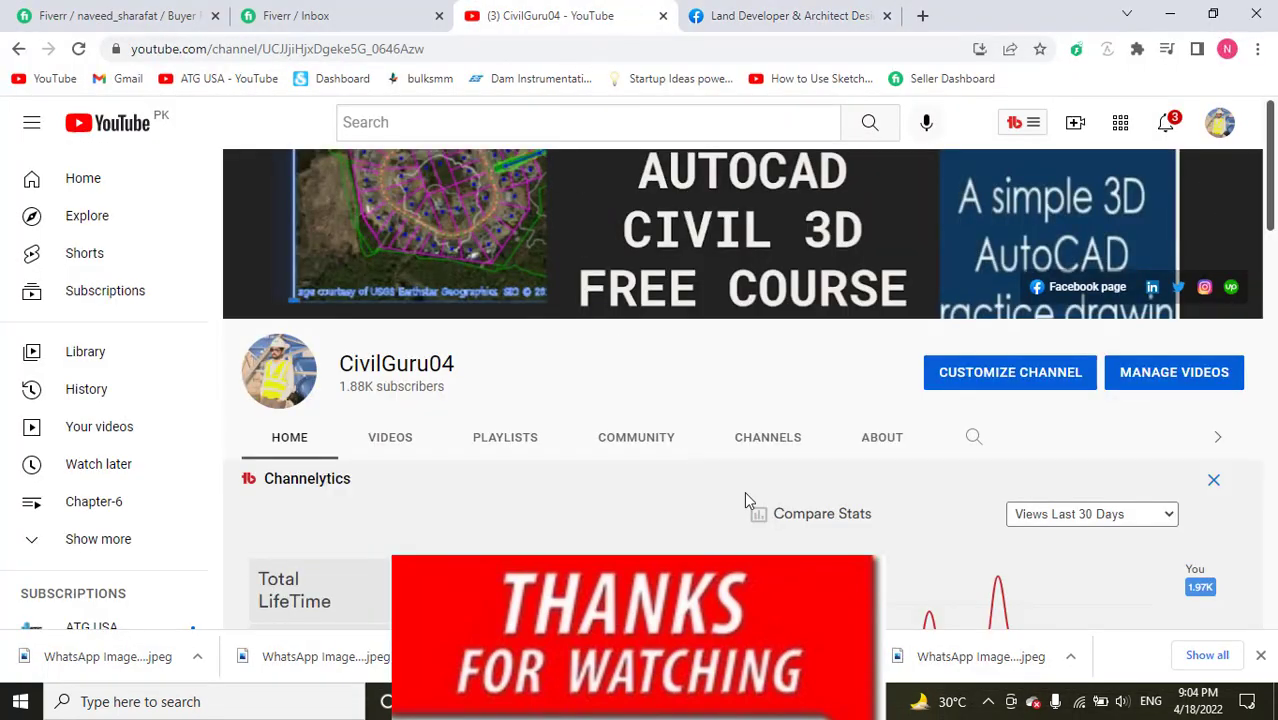